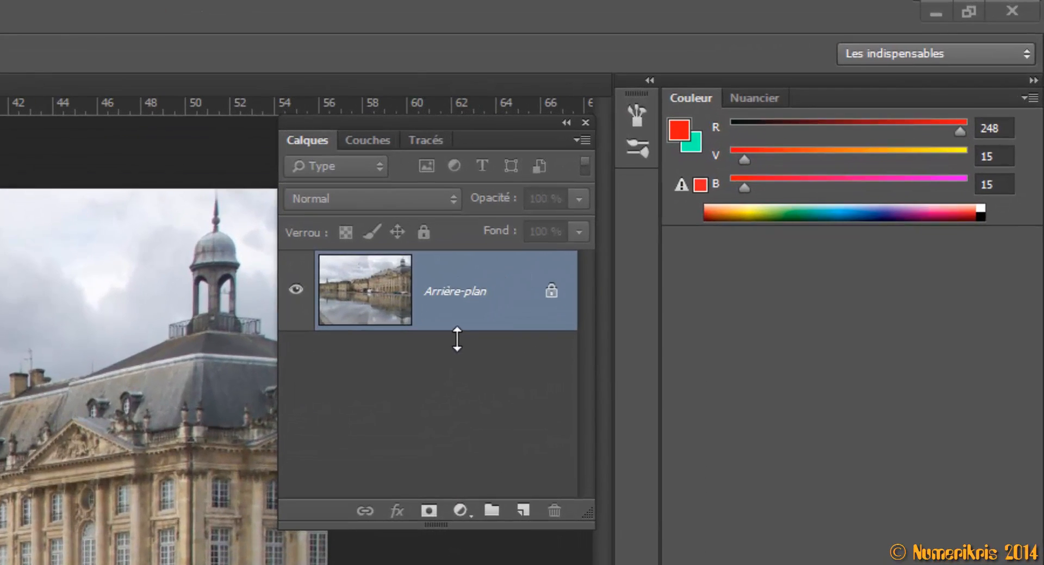
- Convert the Arrière-plan background into an editable layer named Calque 0 and add a gradient map adjustment layer above it
double_click(449, 296)
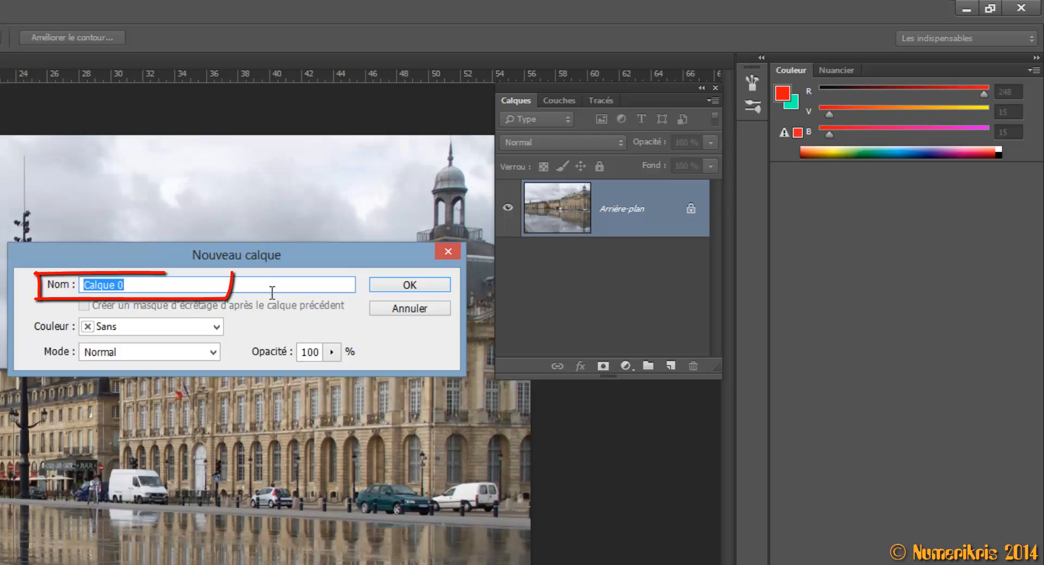
left_click(381, 286)
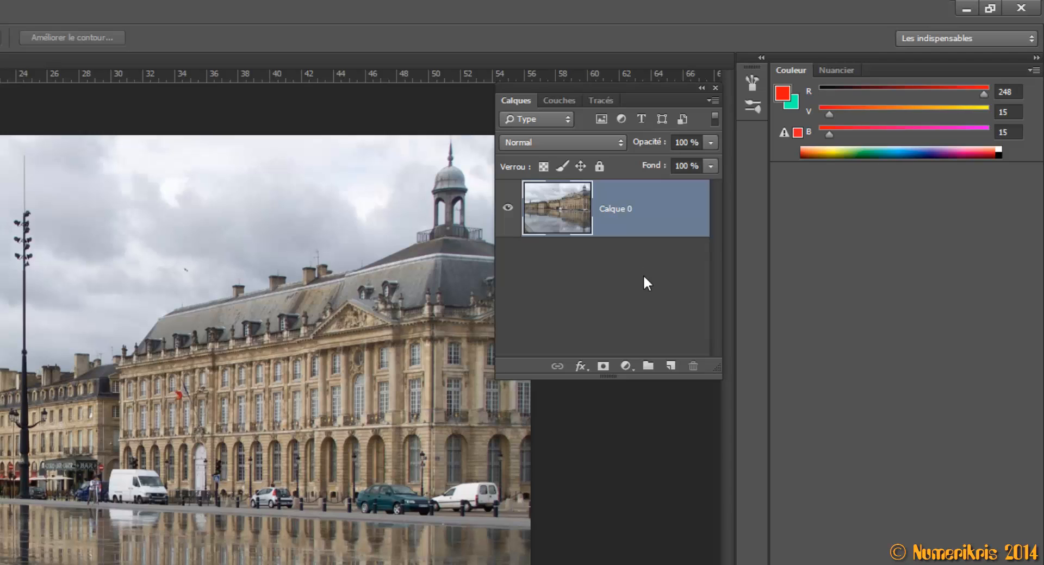
left_click(625, 366)
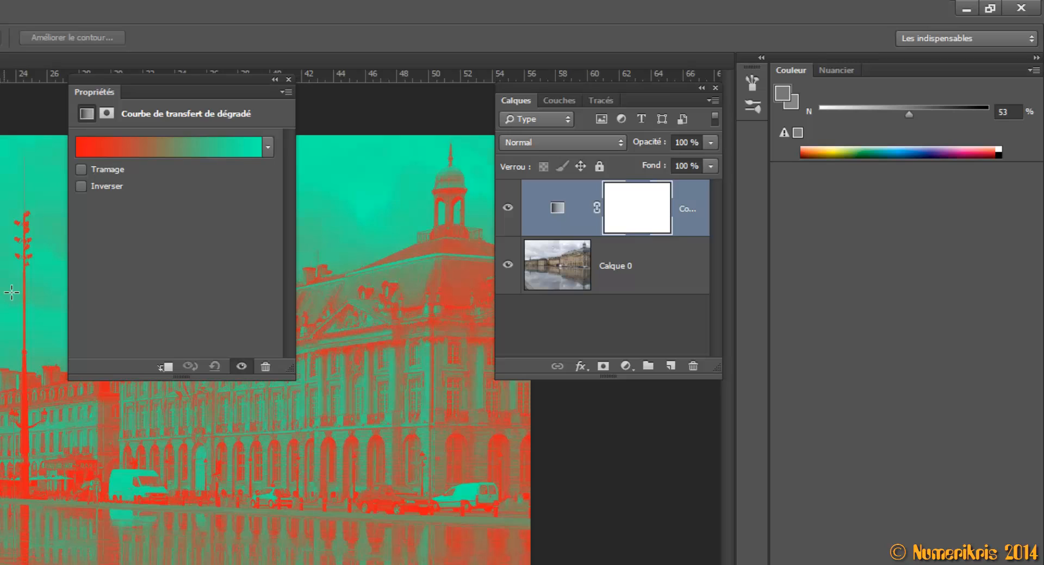
- Reset the gradient presets to the defaults and apply the "Orange, jaune, orange" preset to the gradient map
left_click(175, 151)
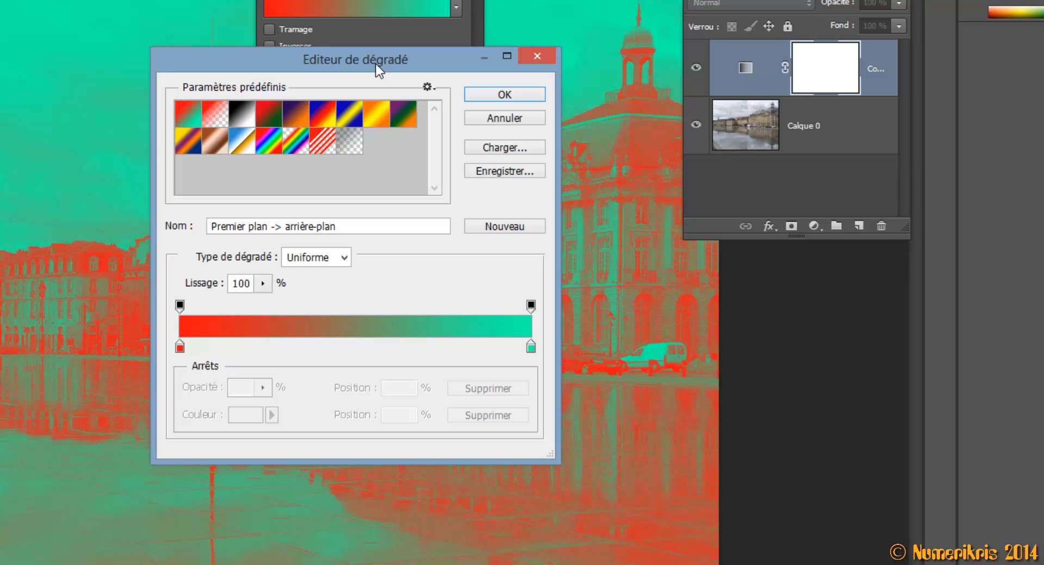
left_click(429, 88)
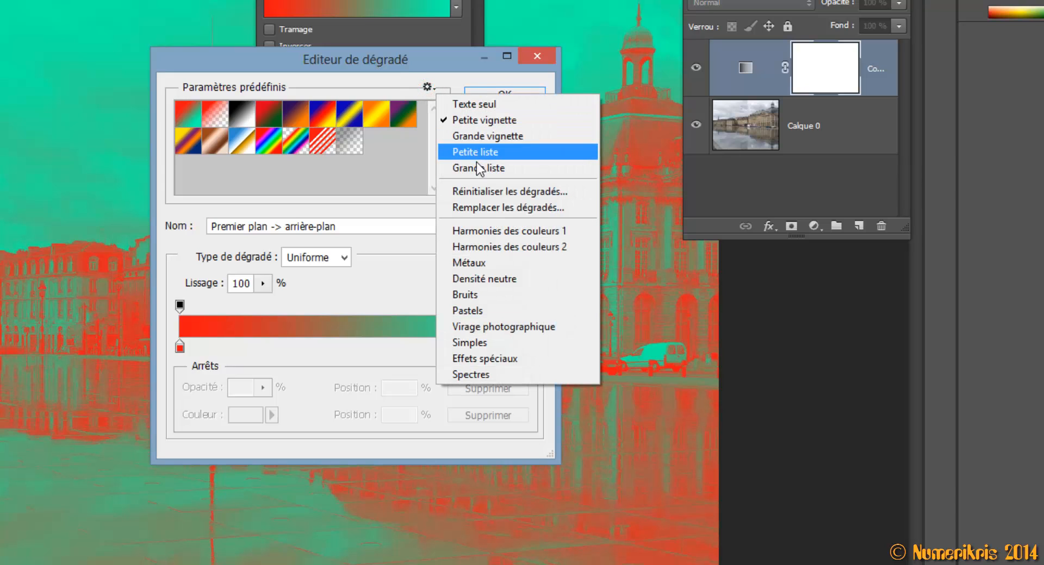
left_click(479, 194)
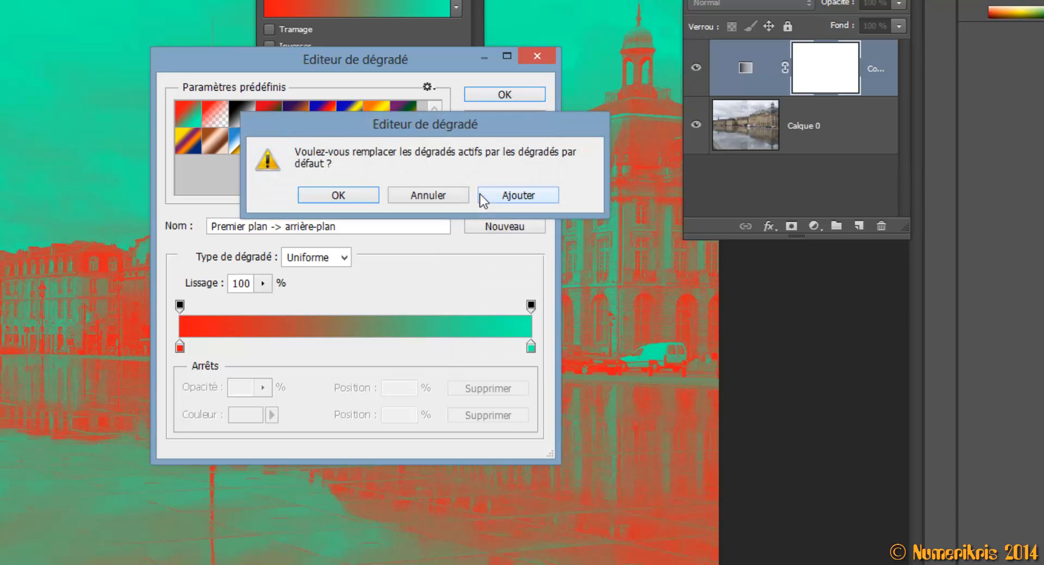
left_click(373, 197)
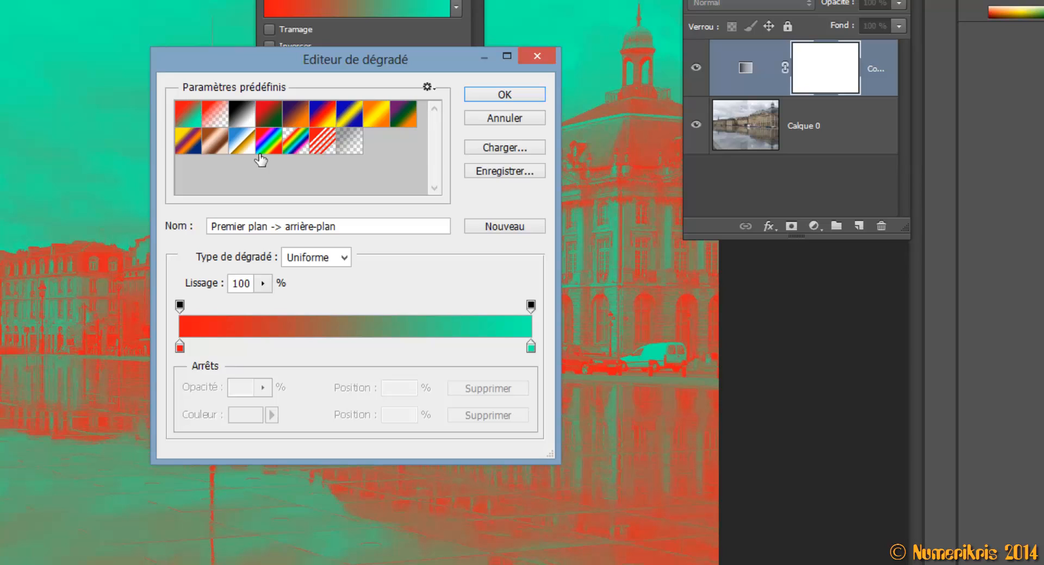
left_click(386, 120)
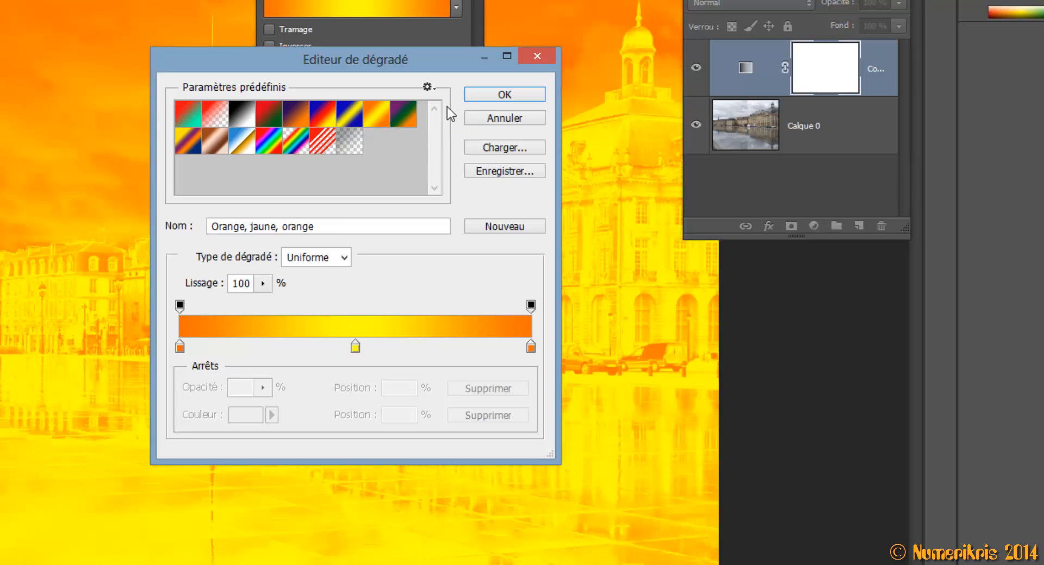
left_click(486, 97)
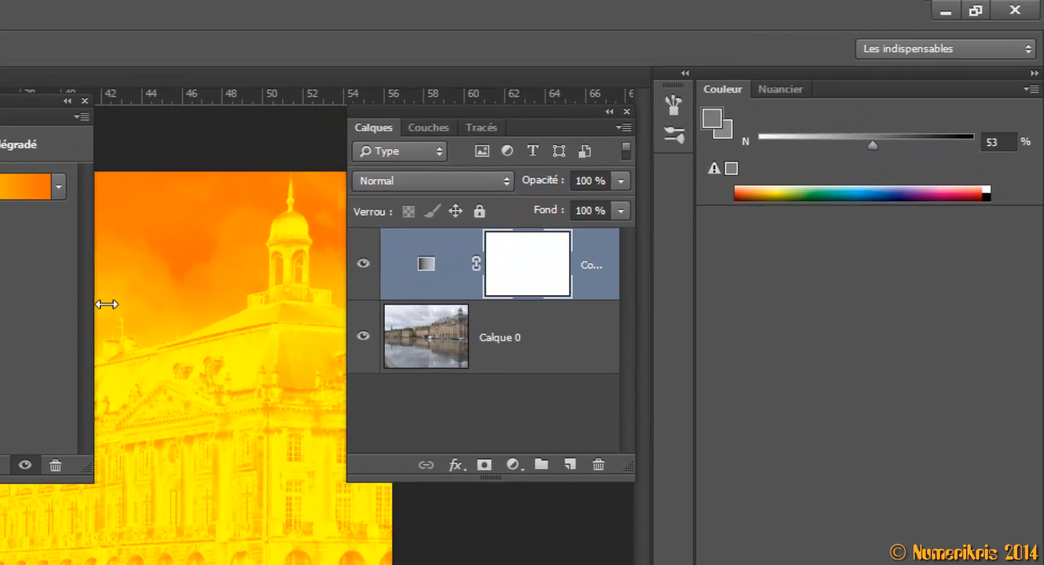
- Set the gradient map layer's blend mode to Produit and its opacity to 40 %
left_click(421, 182)
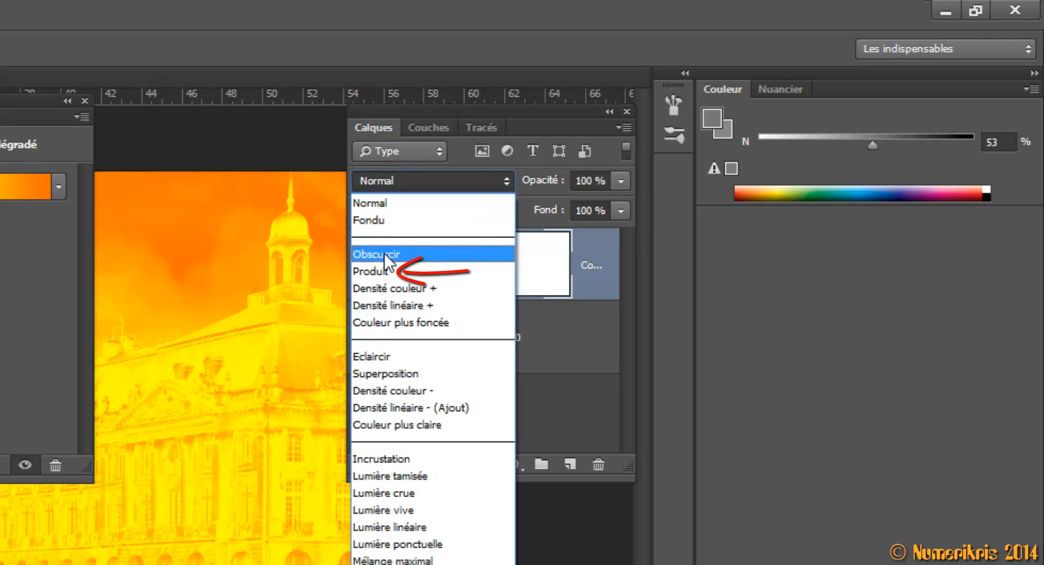
left_click(384, 272)
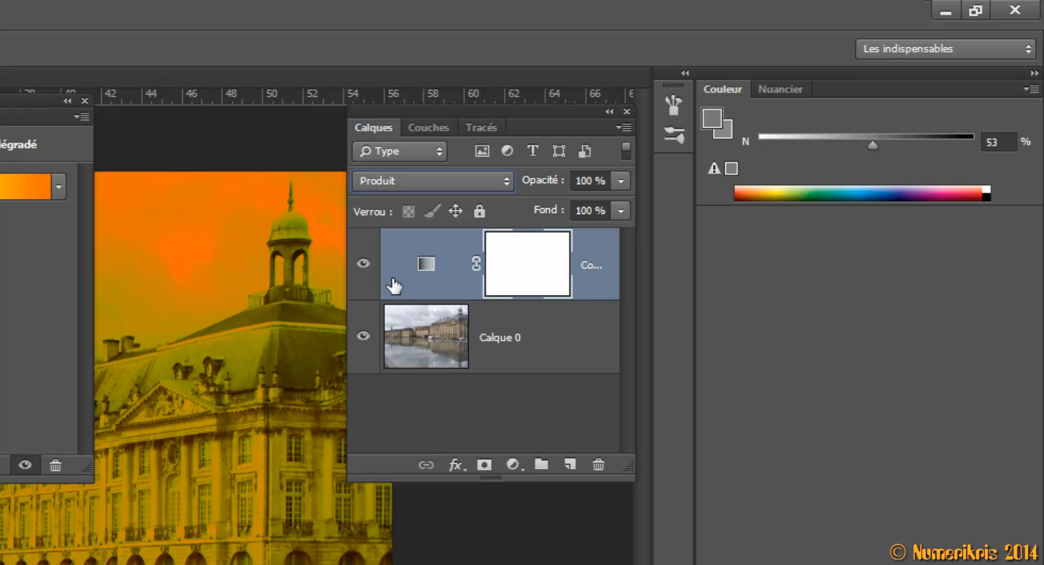
left_click(620, 181)
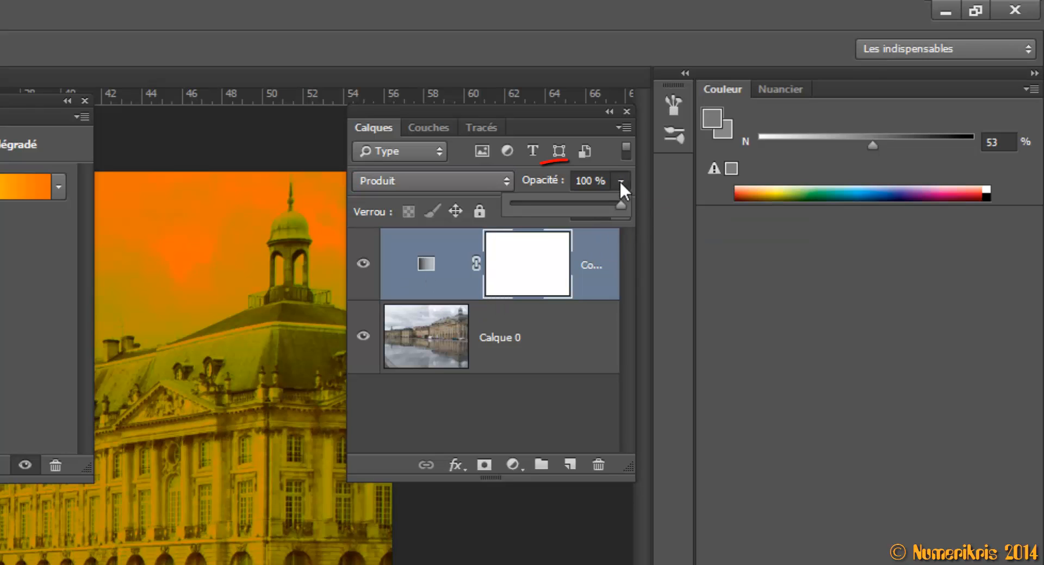
left_click_drag(553, 204, 556, 202)
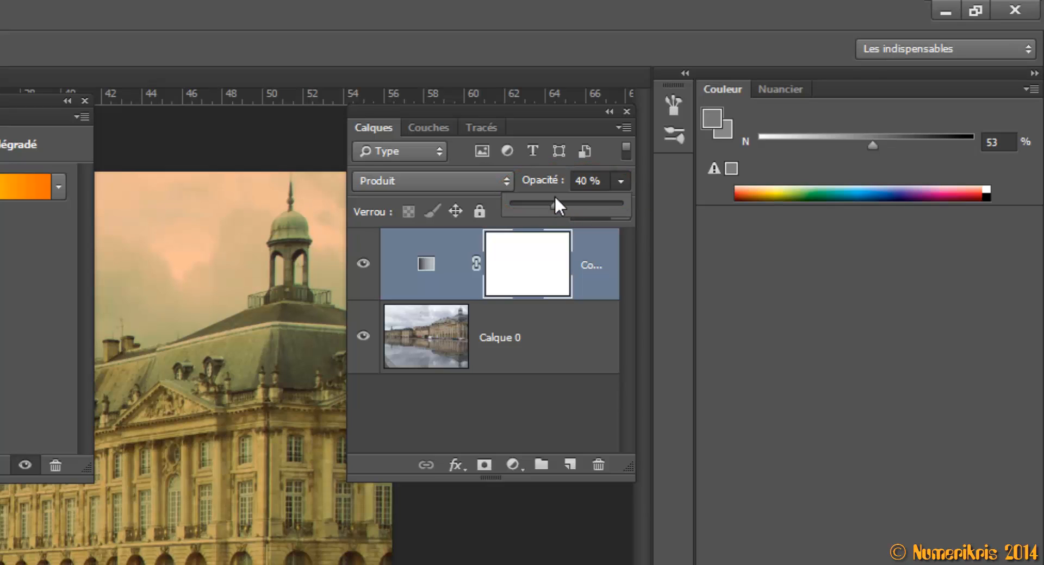
left_click(550, 187)
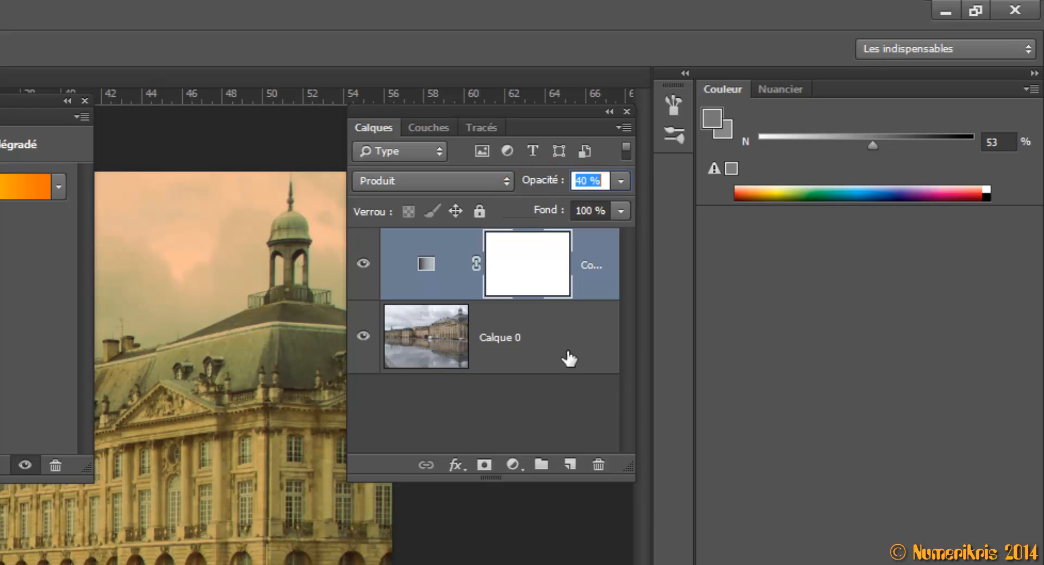
left_click(427, 264)
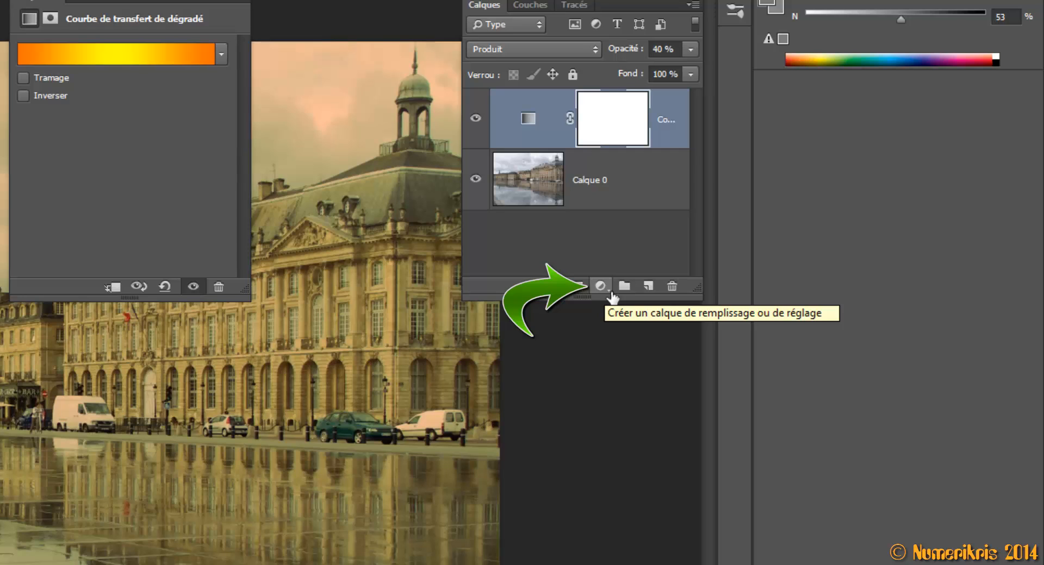
- Add a Niveaux adjustment layer above the gradient map and widen its properties panel
left_click(602, 288)
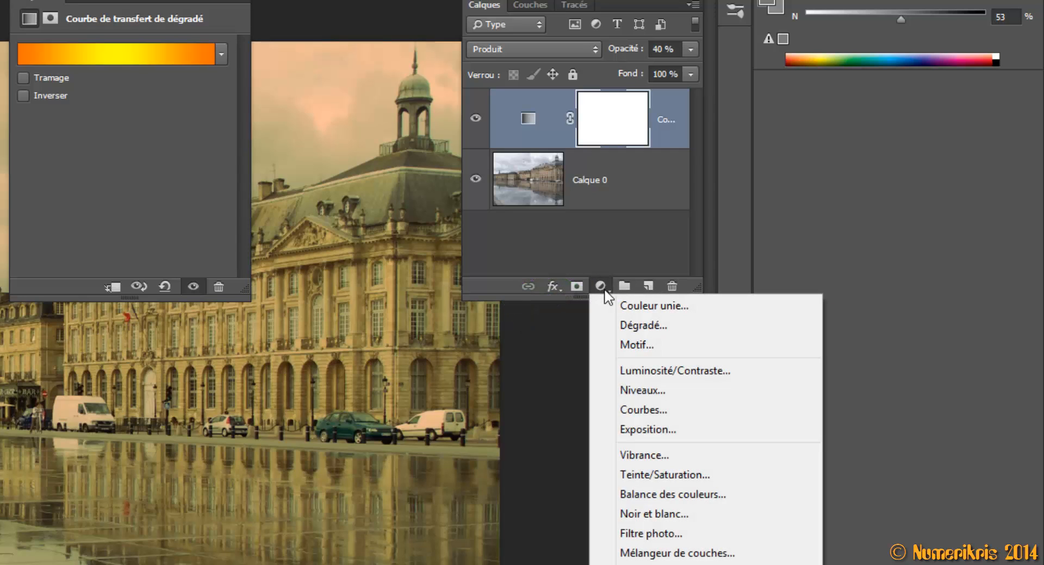
left_click(643, 392)
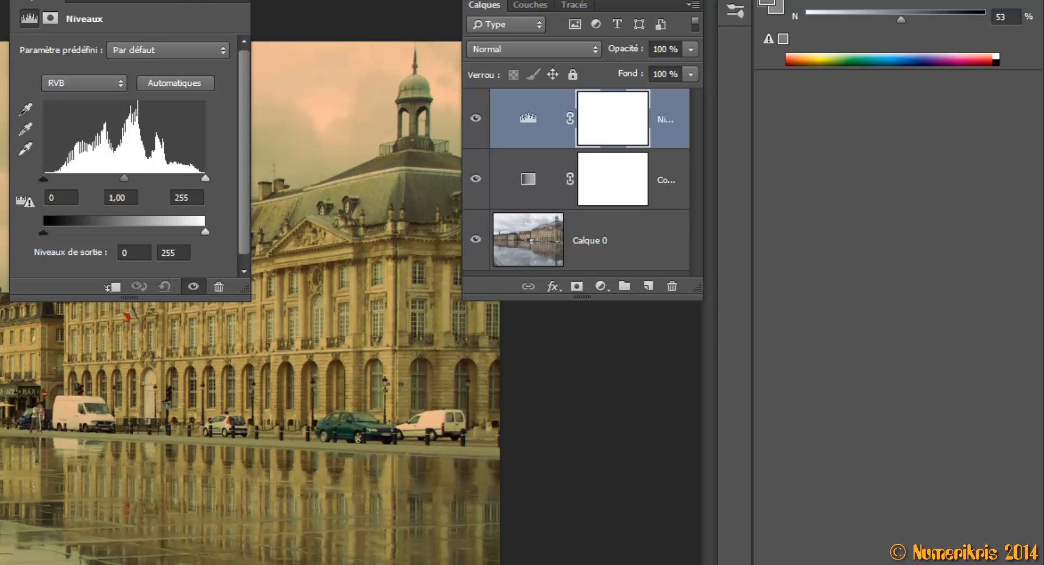
left_click_drag(163, 1, 167, 0)
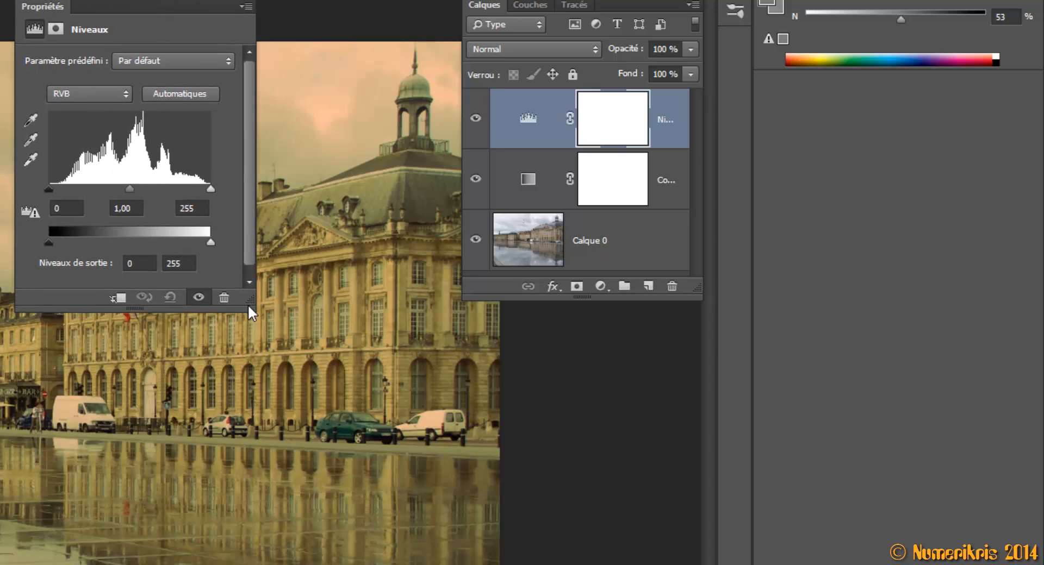
left_click_drag(255, 312, 375, 316)
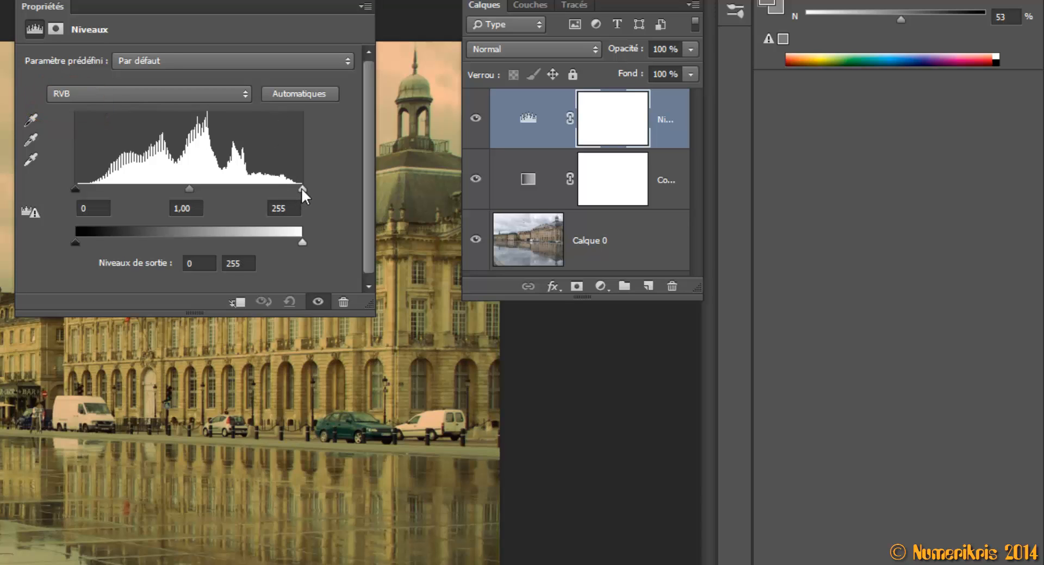
- In the RVB channel of the Niveaux adjustment, set the white input level to 247 and the black output level to 25
left_click_drag(302, 188, 301, 188)
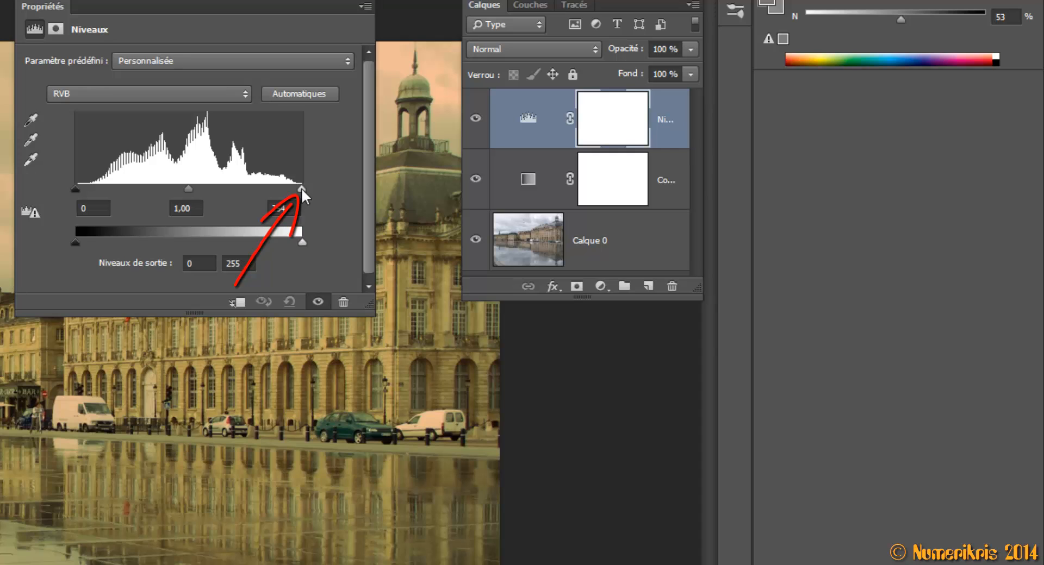
left_click_drag(301, 188, 299, 188)
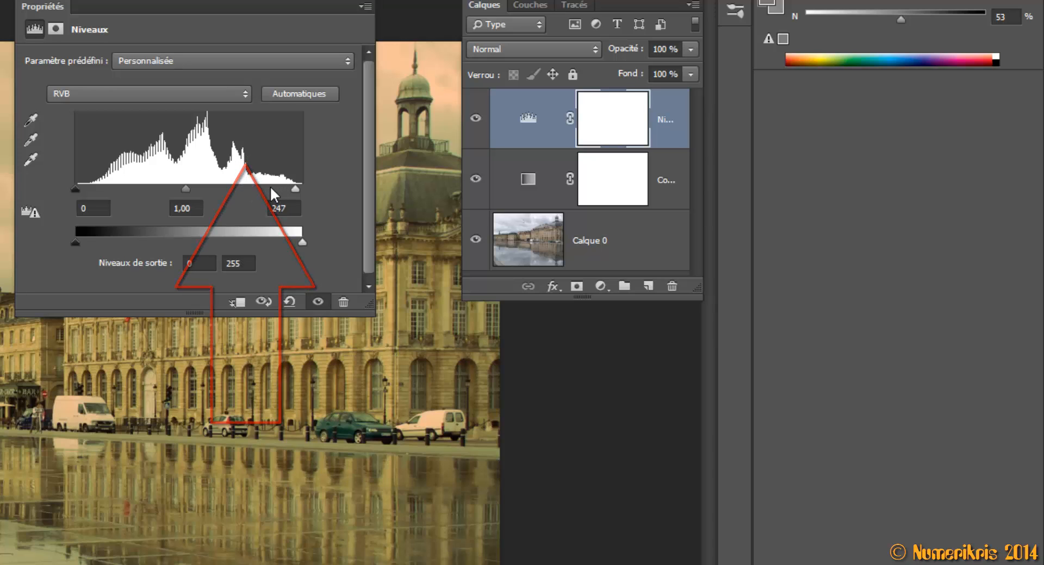
left_click(208, 269)
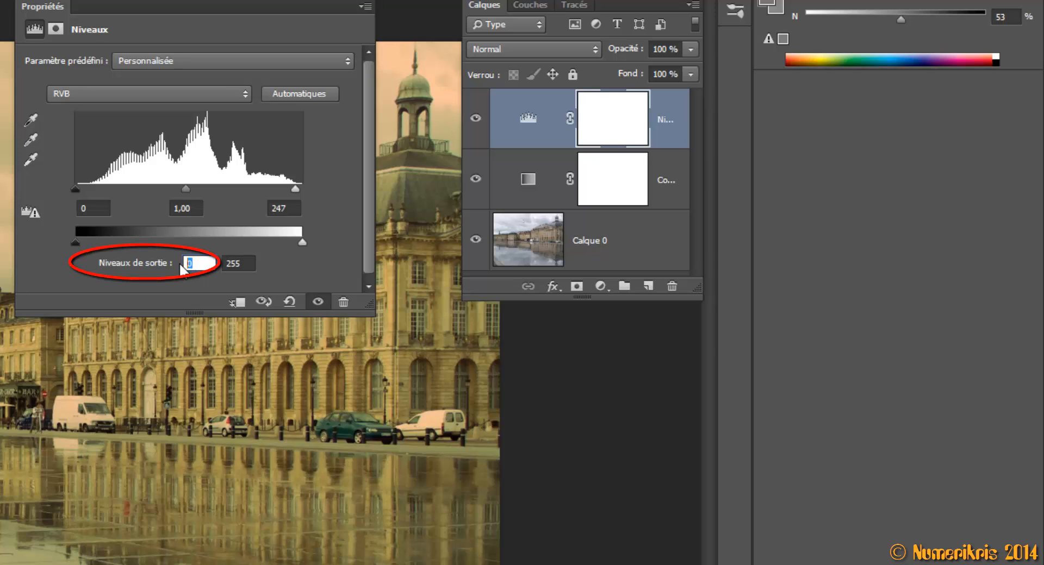
type("25")
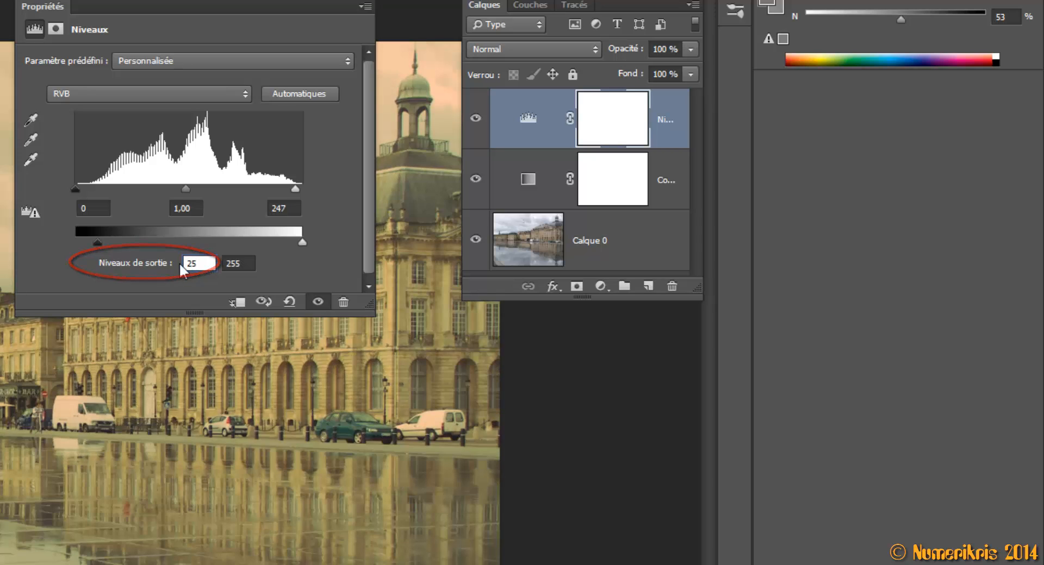
- Set the black output level of the Rouge channel to 27 and put away the Niveaux properties
left_click(80, 90)
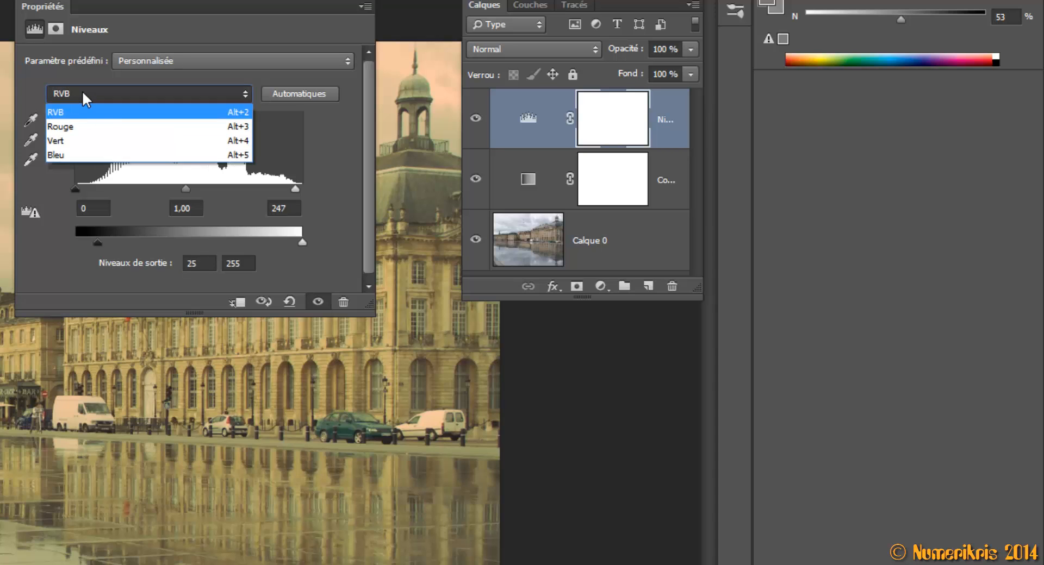
left_click(80, 127)
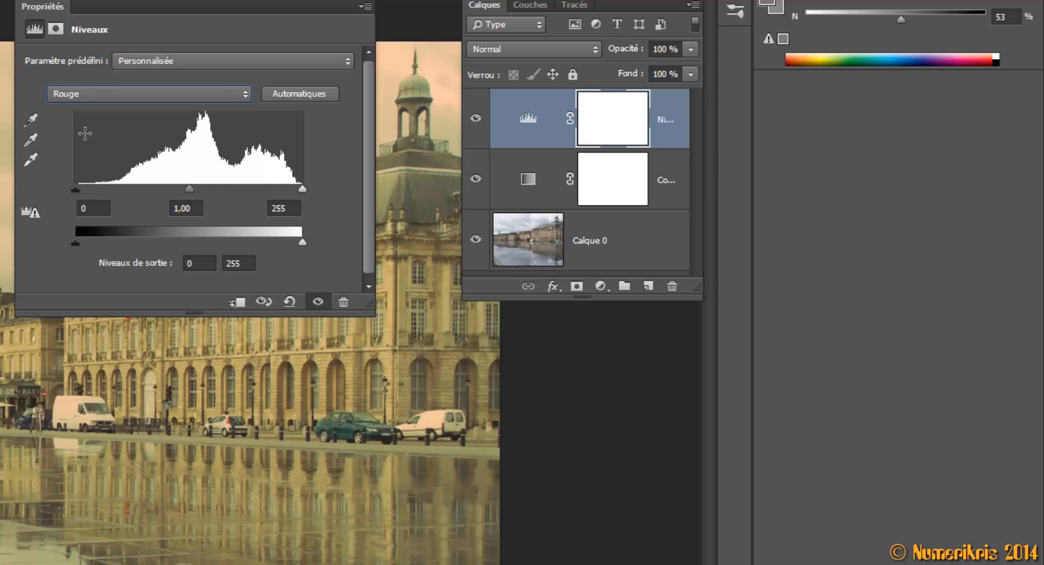
left_click(205, 270)
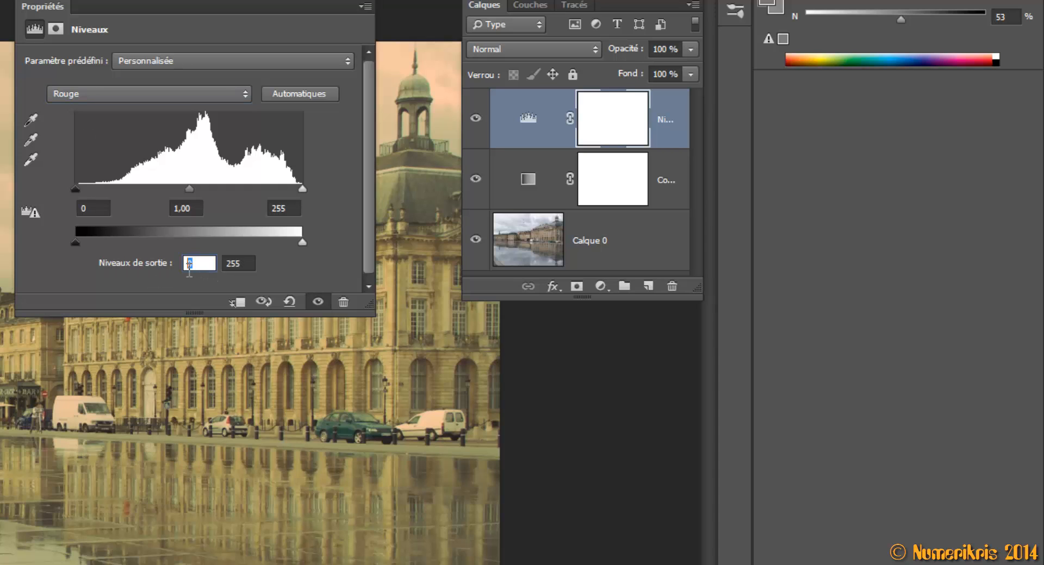
type("27")
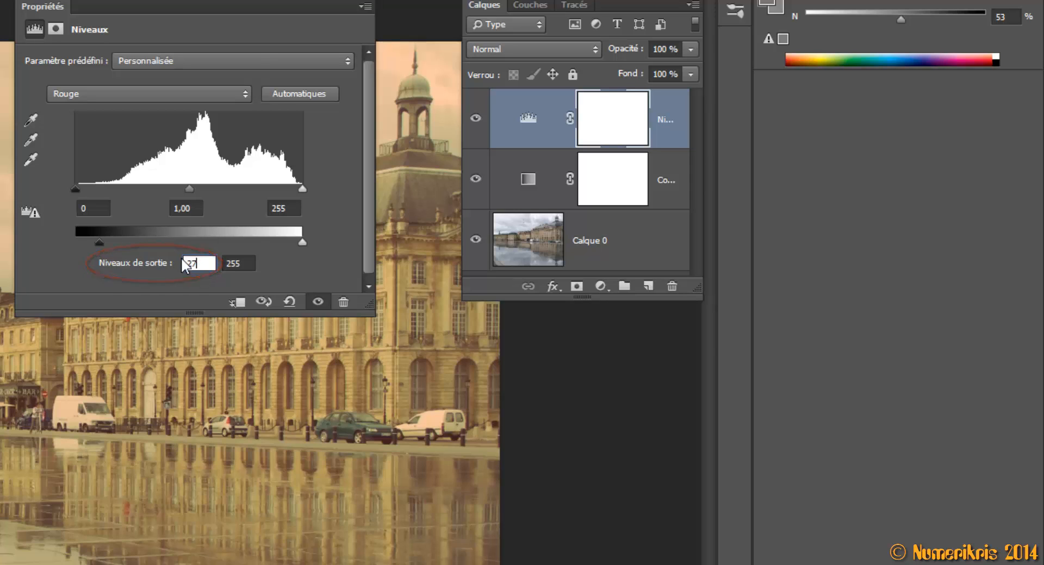
left_click(367, 5)
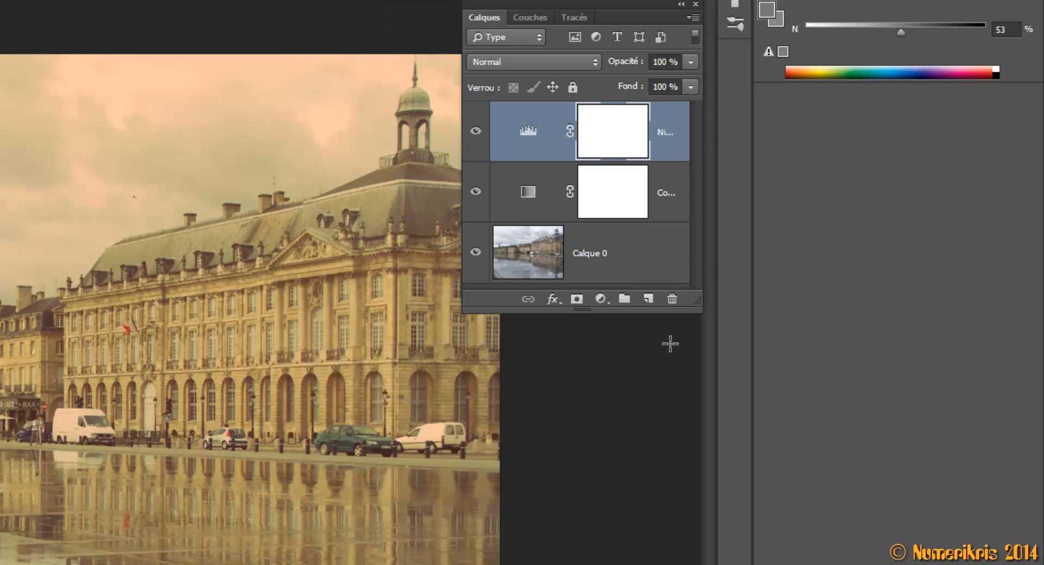
- Create a new empty layer above the Niveaux adjustment and enlarge the layer list to show all layers
left_click(656, 303)
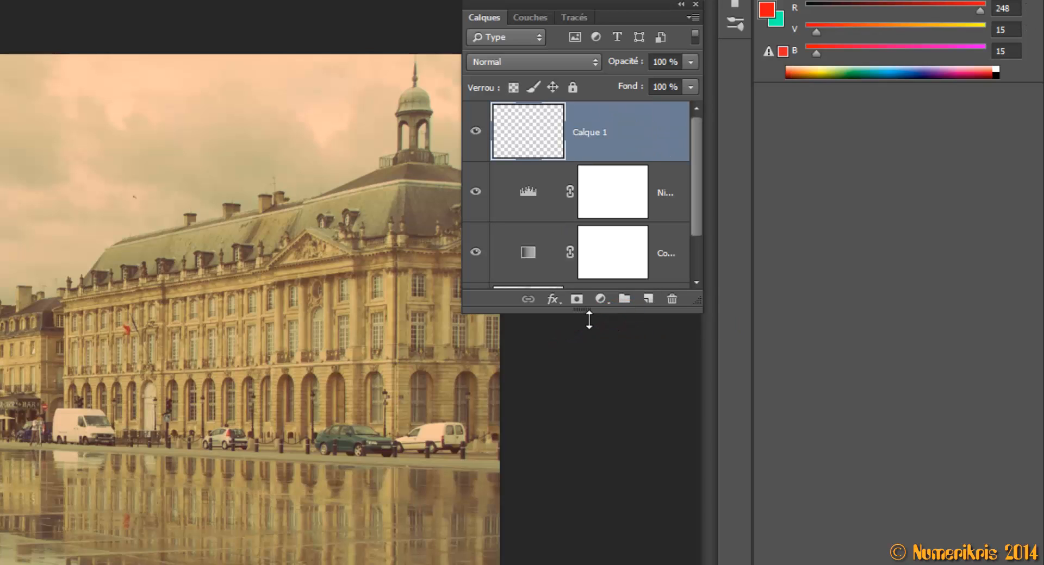
left_click_drag(589, 320, 588, 378)
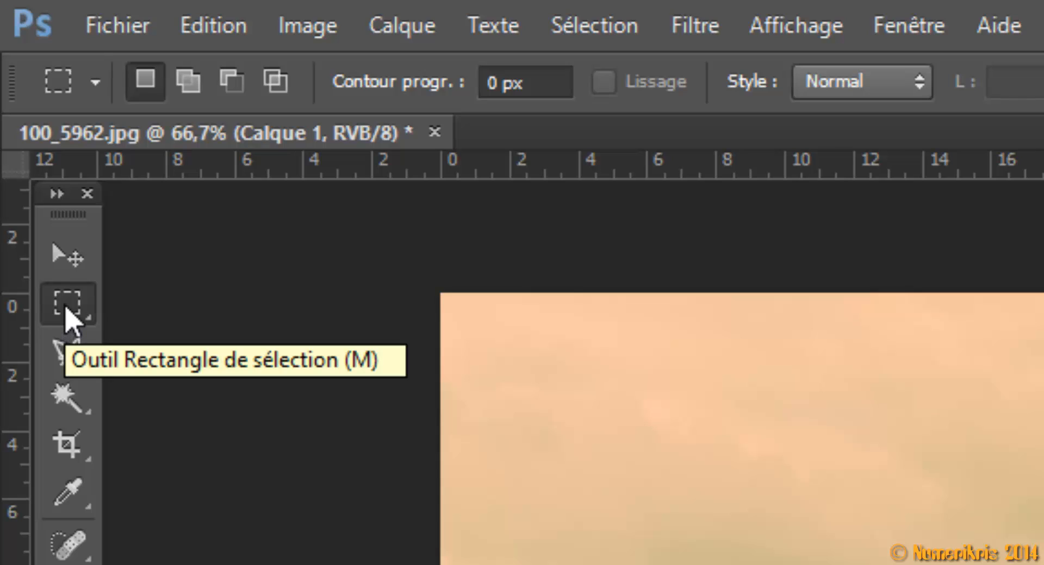
- Draw a large elliptical selection from near the photo's upper-left corner to its lower-right corner
right_click(66, 307)
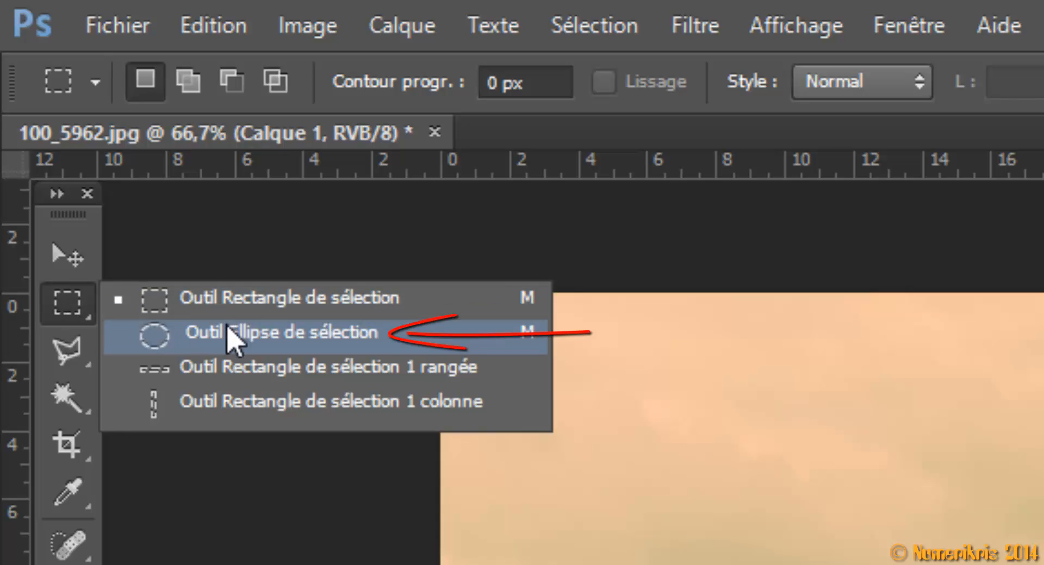
left_click(227, 335)
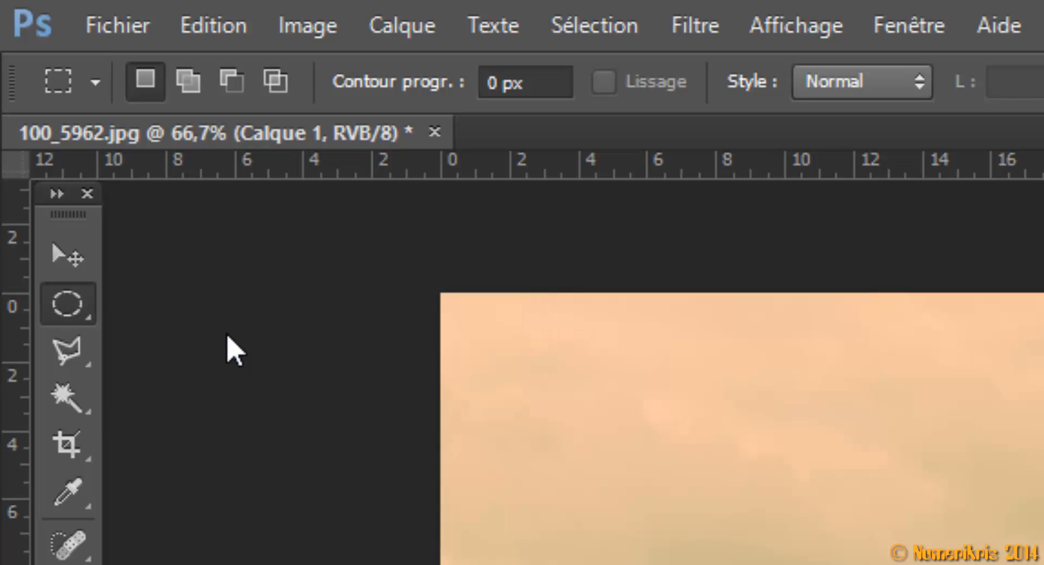
scroll(293, 333, "down", 2)
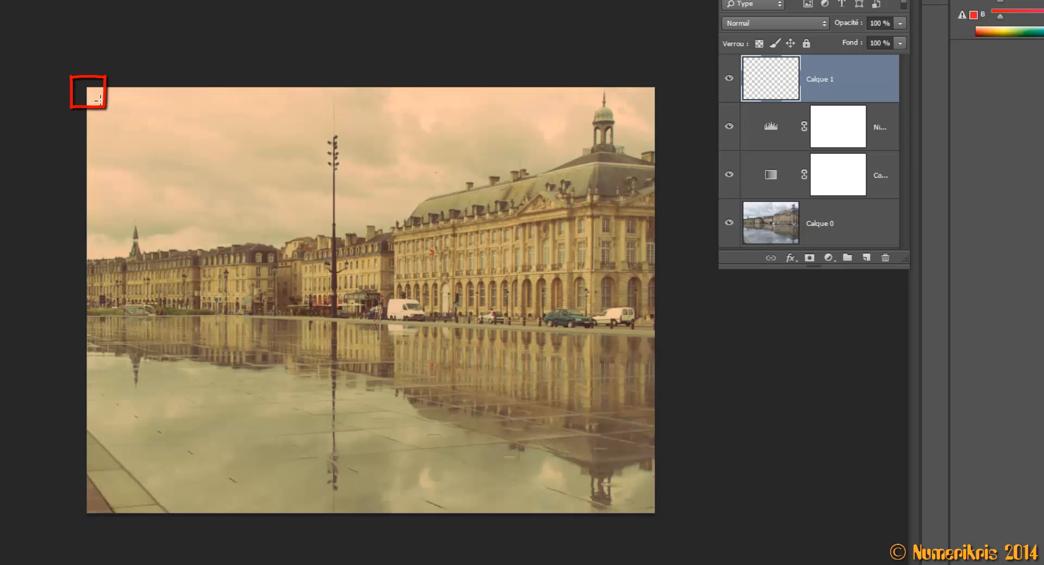
mouse_move(99, 99)
left_mouse_down()
mouse_move(413, 360)
mouse_move(621, 479)
left_mouse_up()
left_click_drag(634, 496, 650, 511)
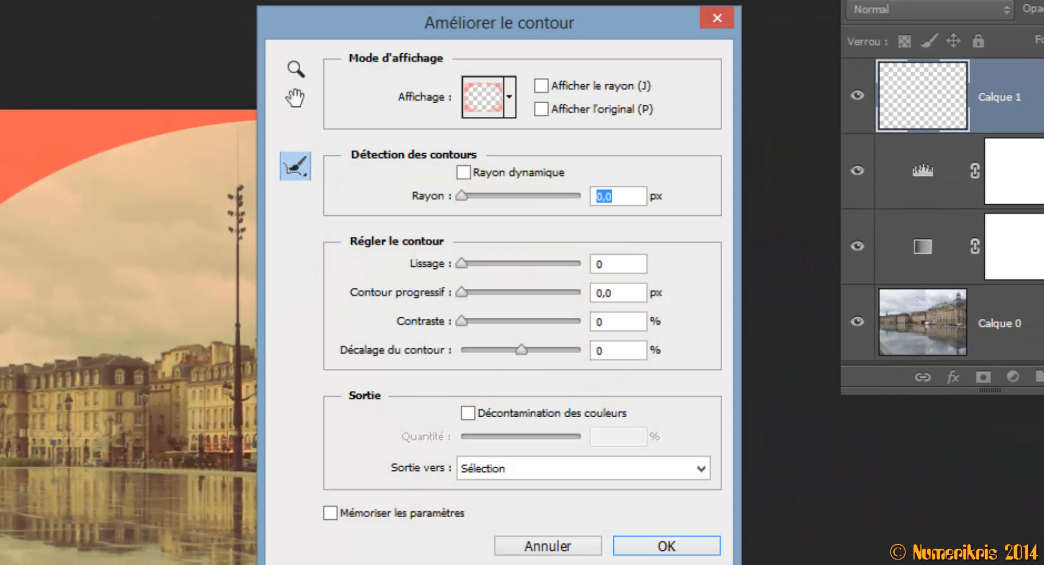
- Refine the elliptical selection's edge with Contour progressif at 80 px and Décalage du contour at 40 %
left_click(514, 90)
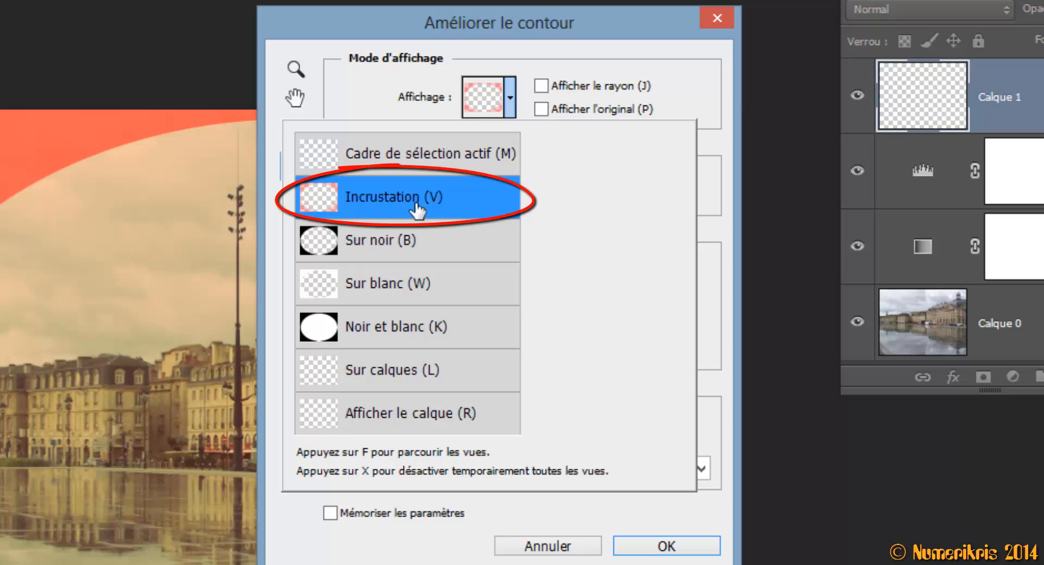
left_click(685, 69)
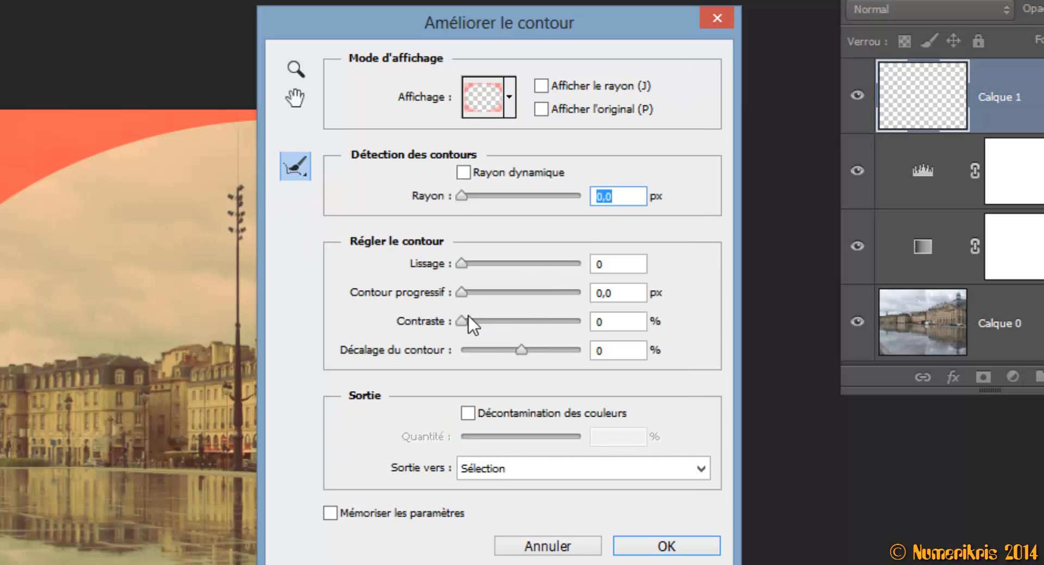
left_click(615, 294)
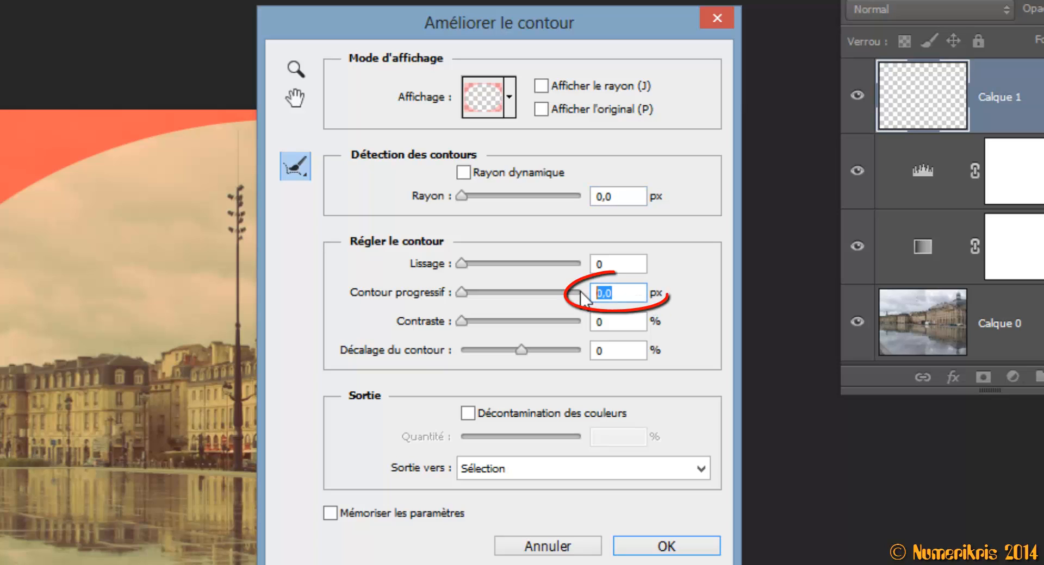
type("80")
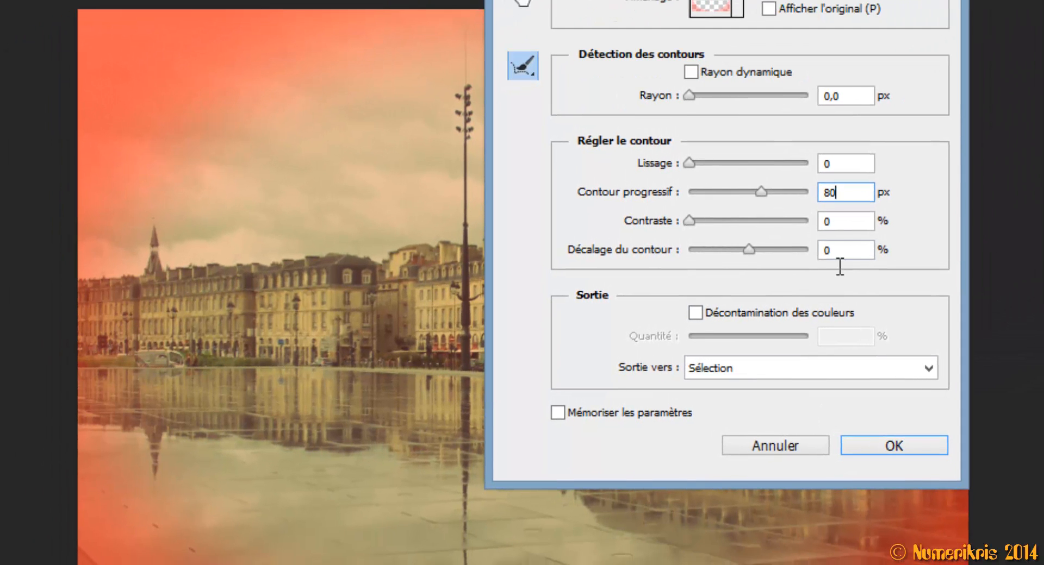
left_click(838, 256)
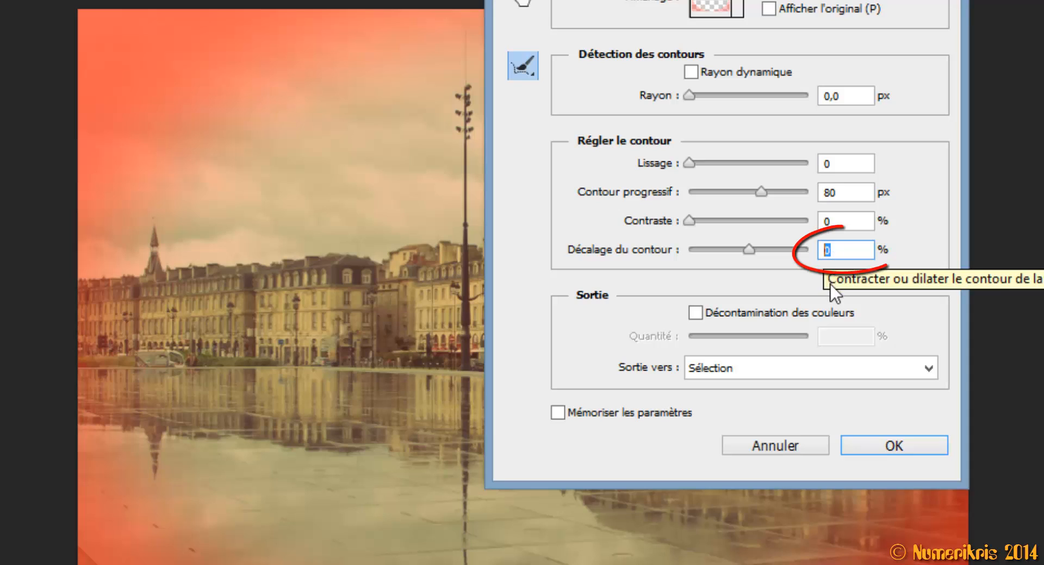
type("40")
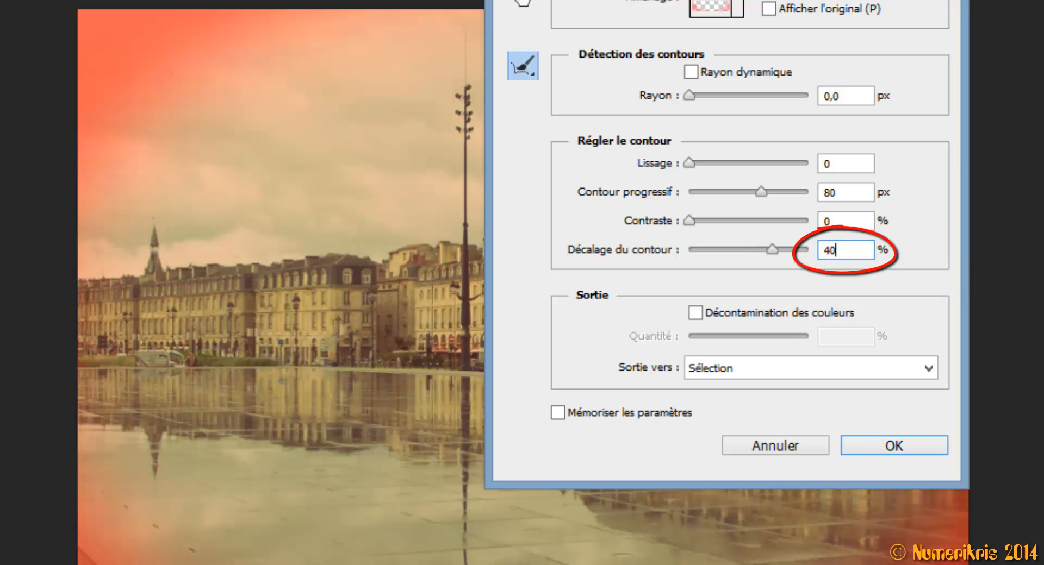
left_click(856, 445)
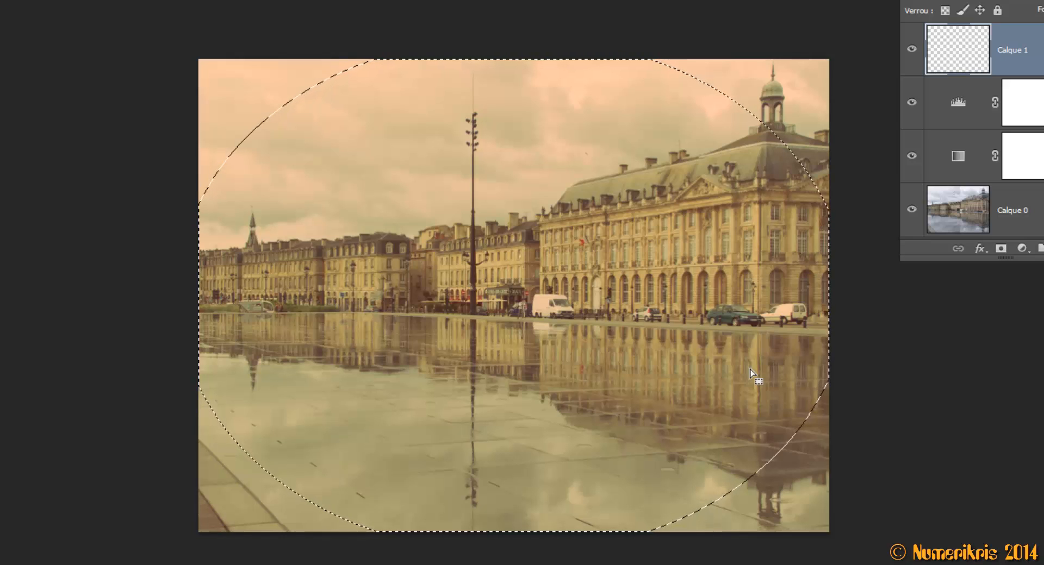
- Invert the refined elliptical selection so that the photo's outer edges are selected
key("ctrl+shift+i")
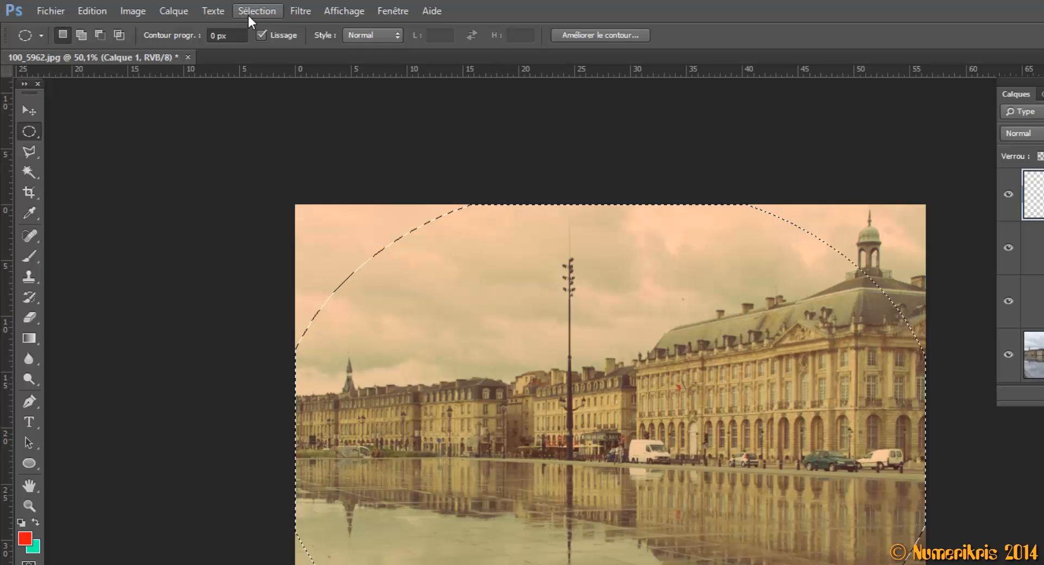
left_click(248, 13)
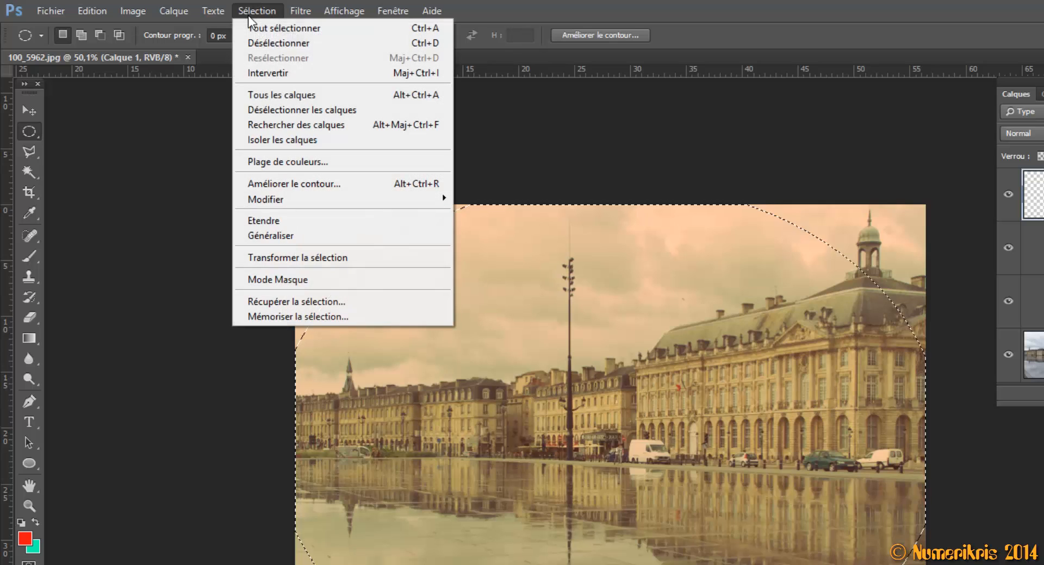
left_click(260, 73)
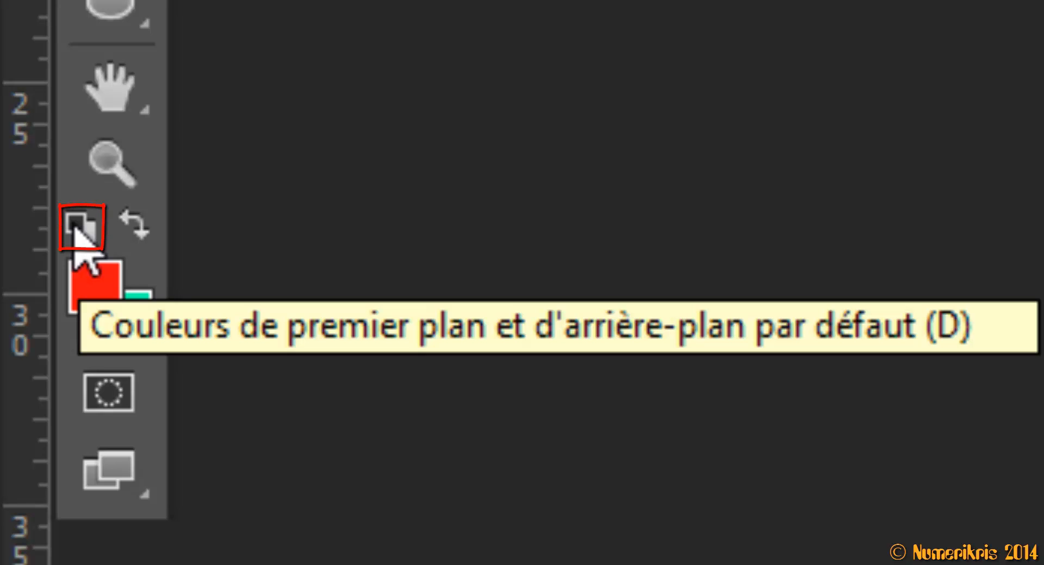
- Reset the foreground and background colours to default, then set the foreground colour's brightness (L) to 75 % for a light grey
left_click(76, 231)
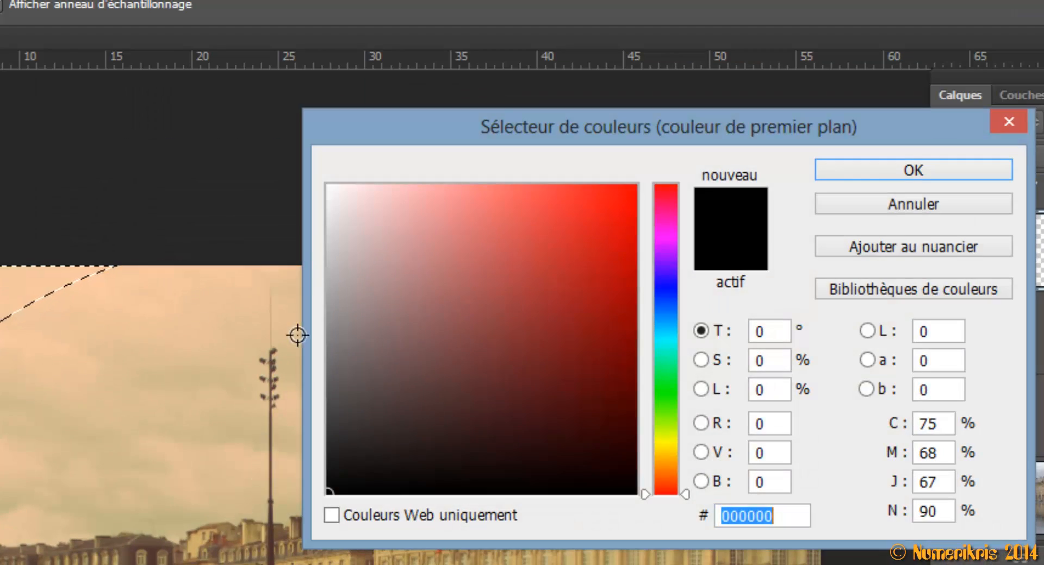
left_click_drag(566, 129, 319, 122)
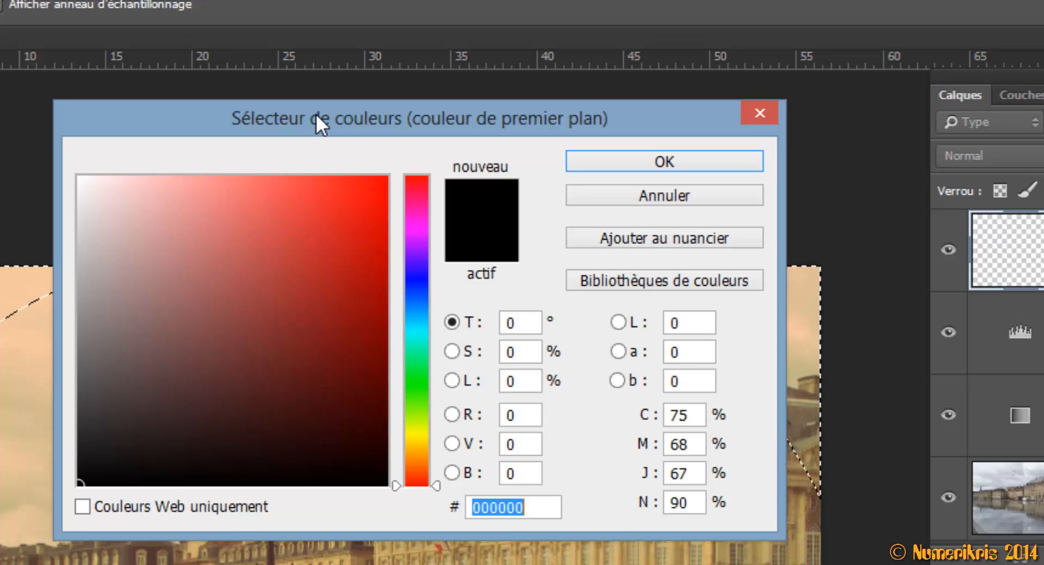
left_click(451, 380)
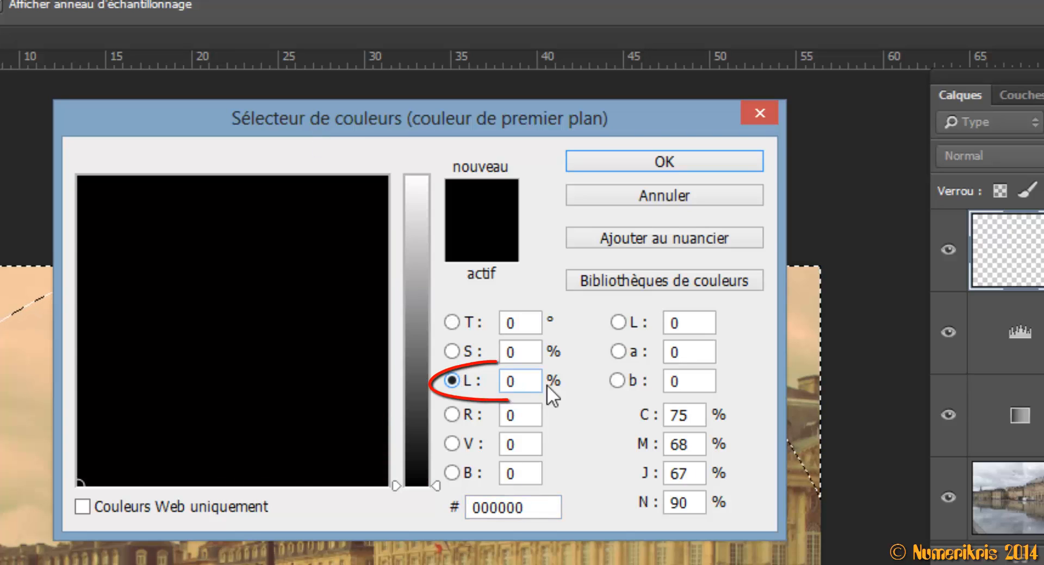
double_click(538, 391)
type("75")
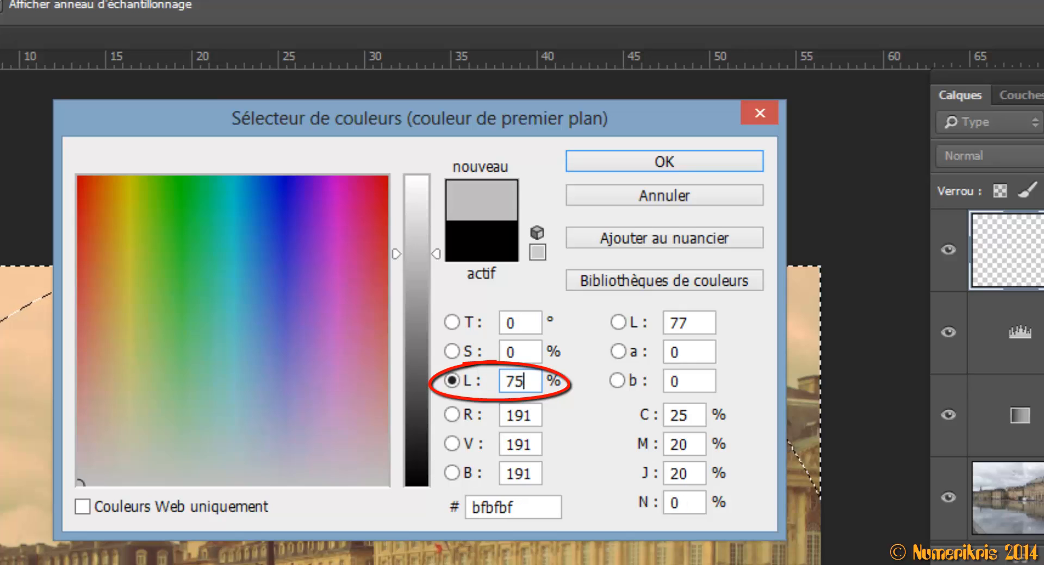
left_click(611, 162)
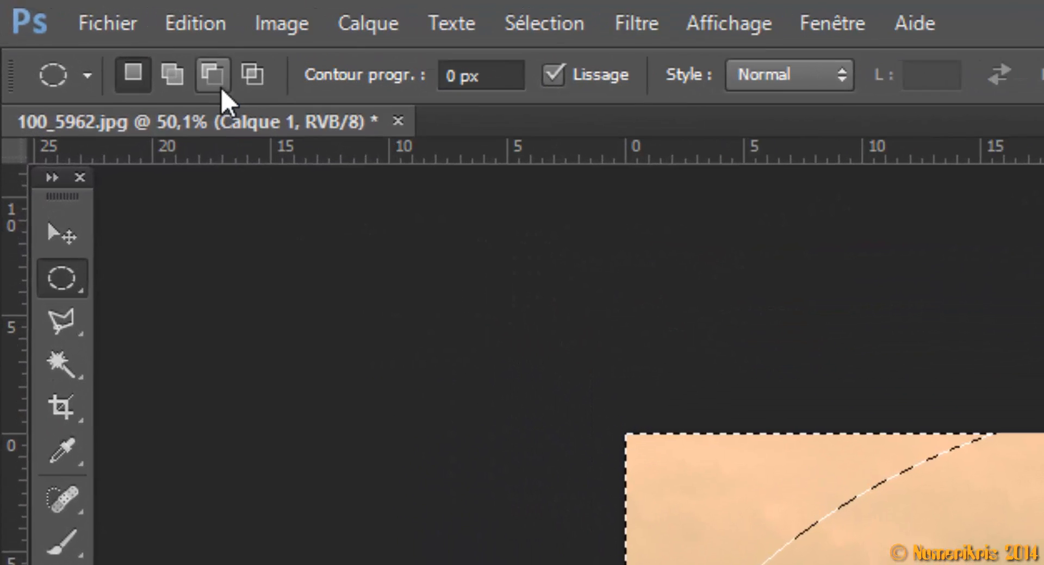
- Fill the inverted selection on Calque 1 with the foreground colour in Normal mode at 100 % opacity, and deselect
left_click(66, 10)
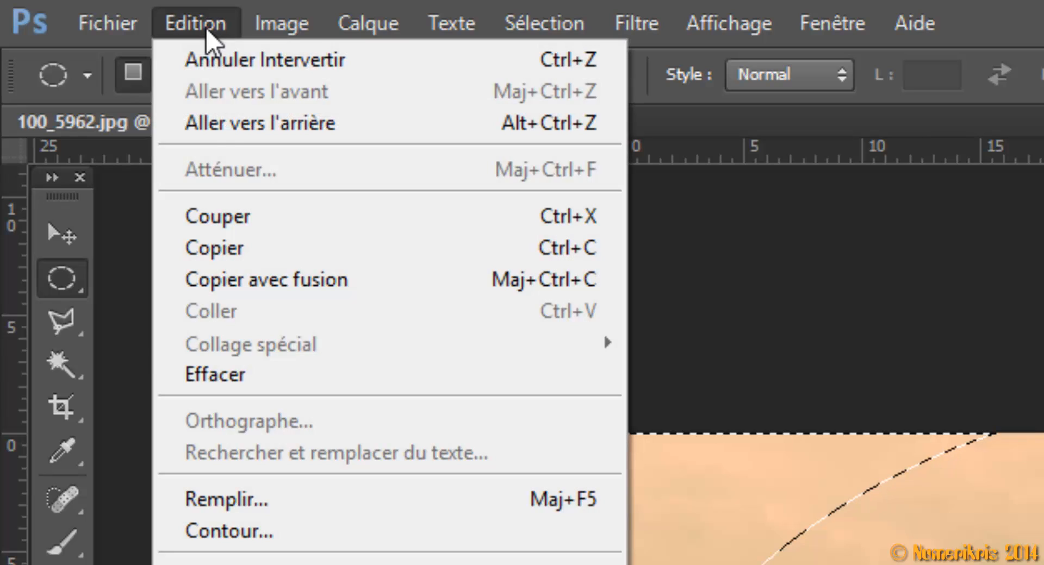
left_click(252, 497)
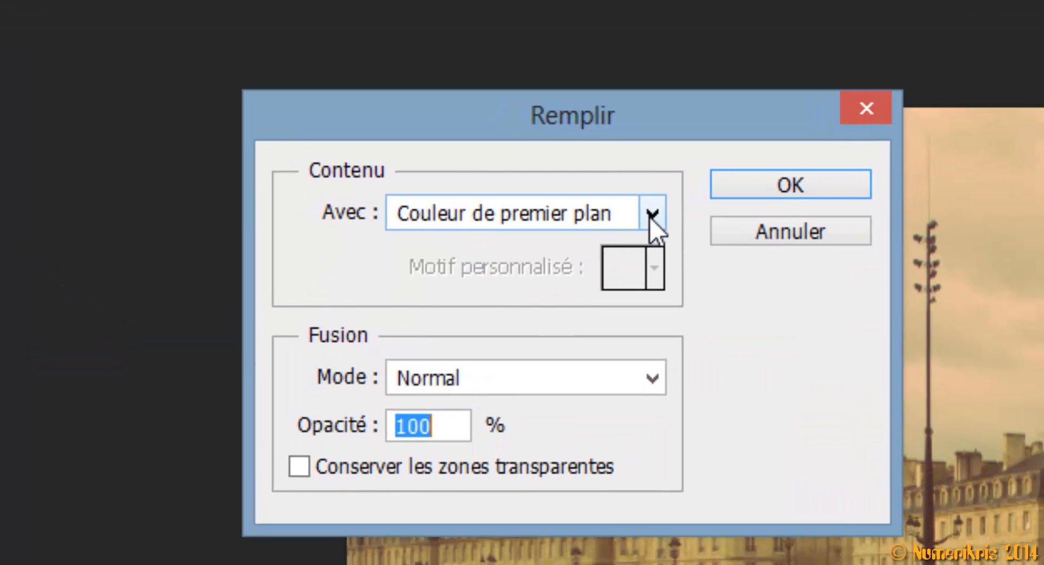
left_click(651, 215)
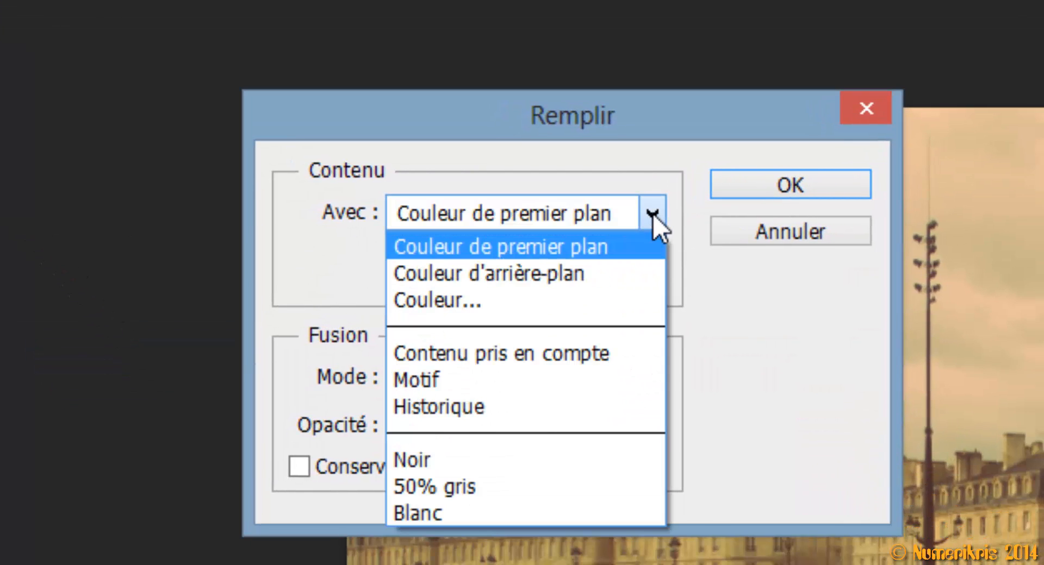
left_click(550, 250)
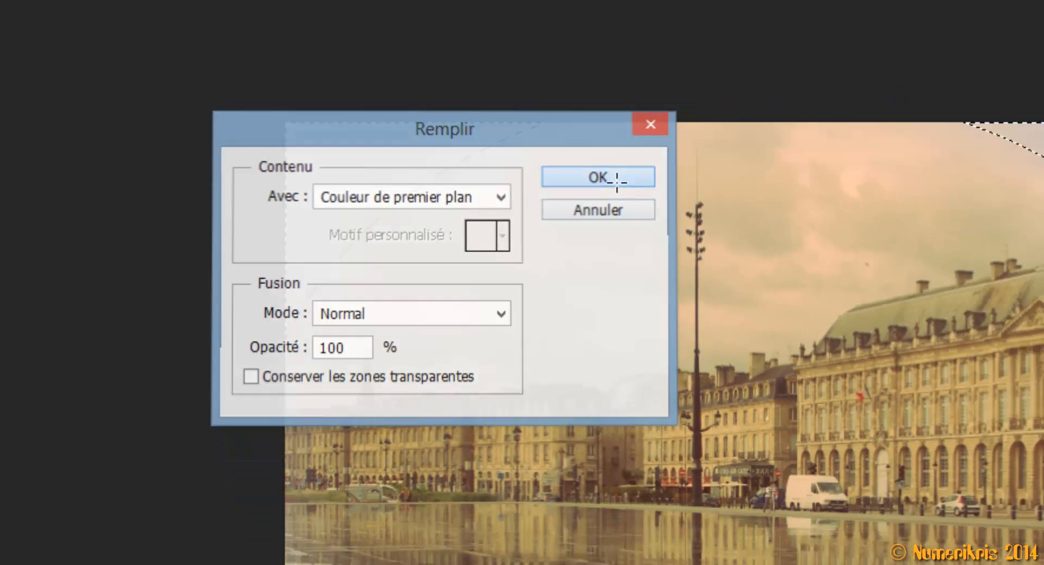
left_click(802, 185)
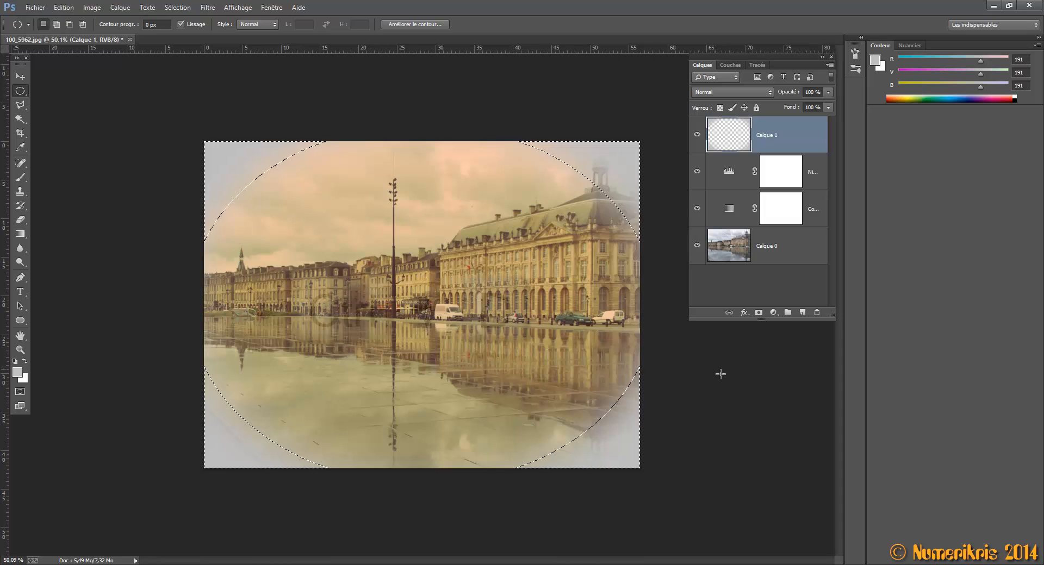
key("ctrl+d")
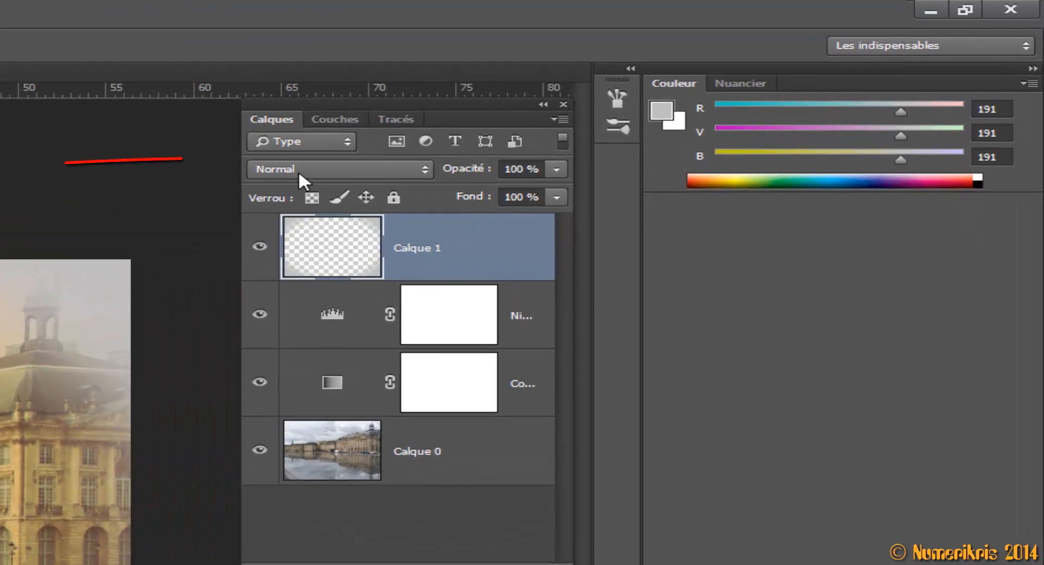
- Set Calque 1's blend mode to Densité couleur + and its opacity to 50 %
left_click(713, 92)
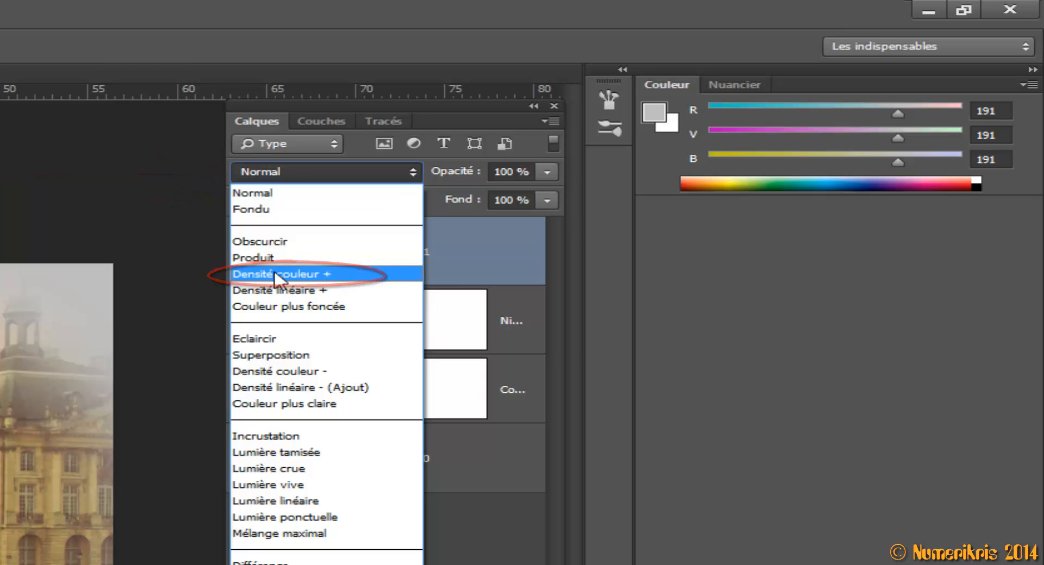
left_click(277, 274)
left_click(546, 172)
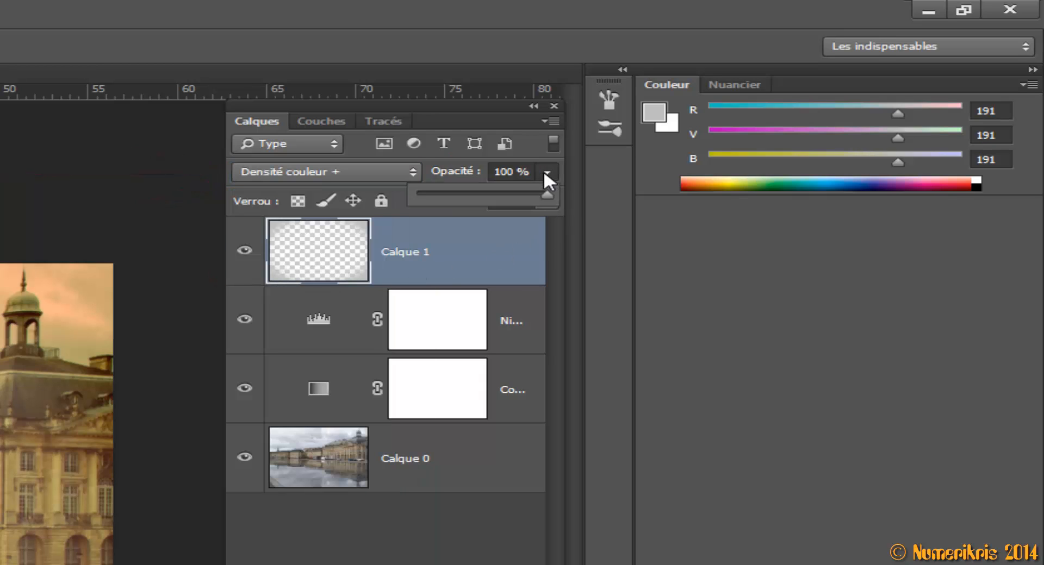
left_click_drag(469, 195, 474, 195)
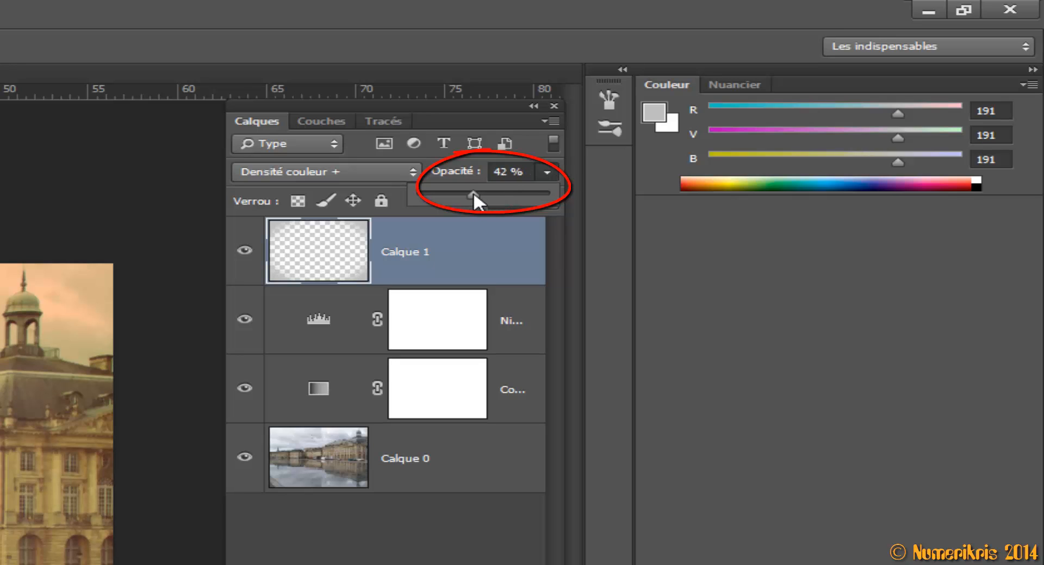
left_click(530, 249)
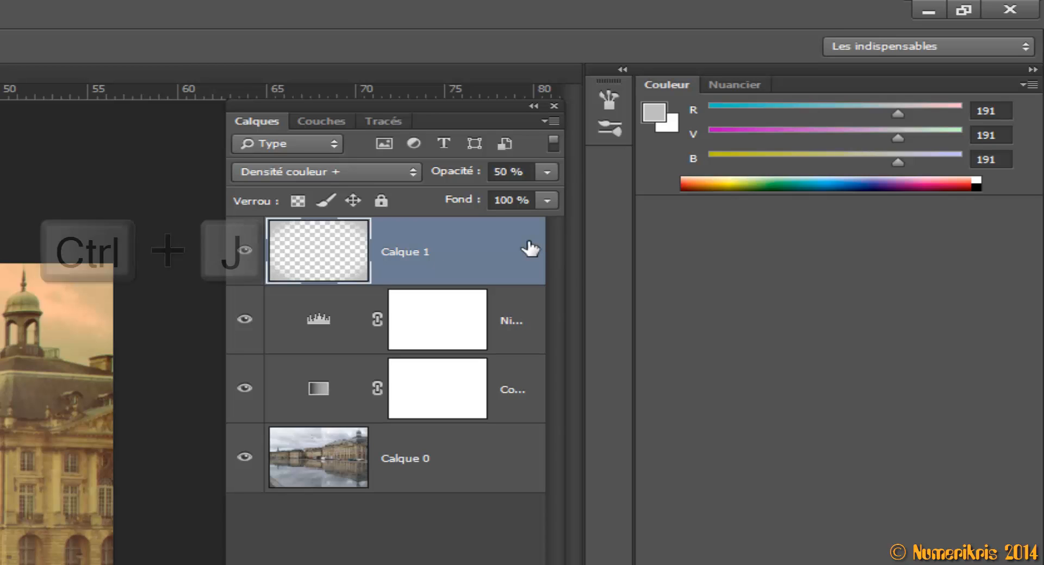
- Duplicate the Calque 1 layer within the same document, keeping the proposed name
right_click(446, 245)
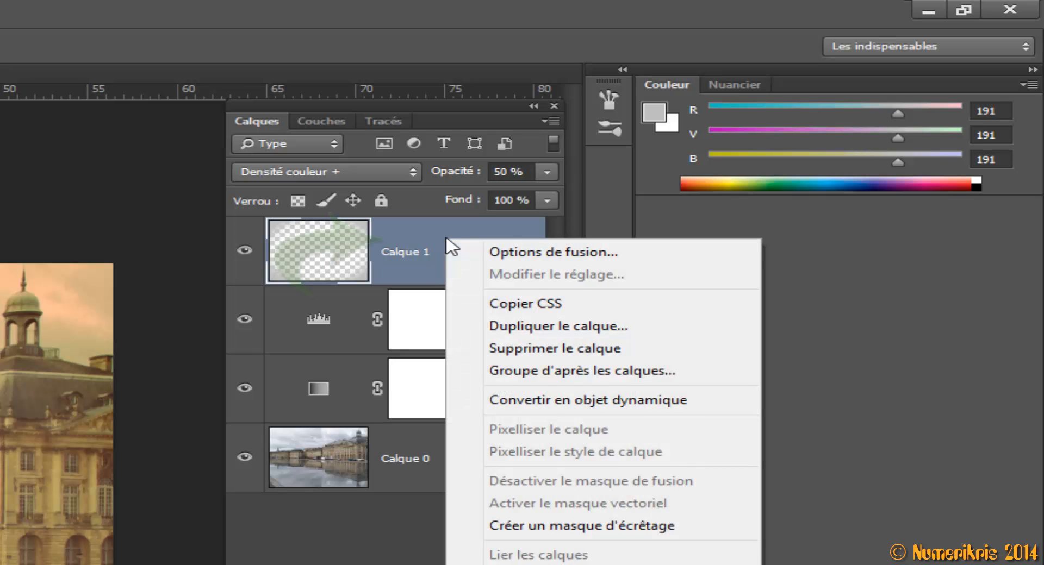
left_click(492, 326)
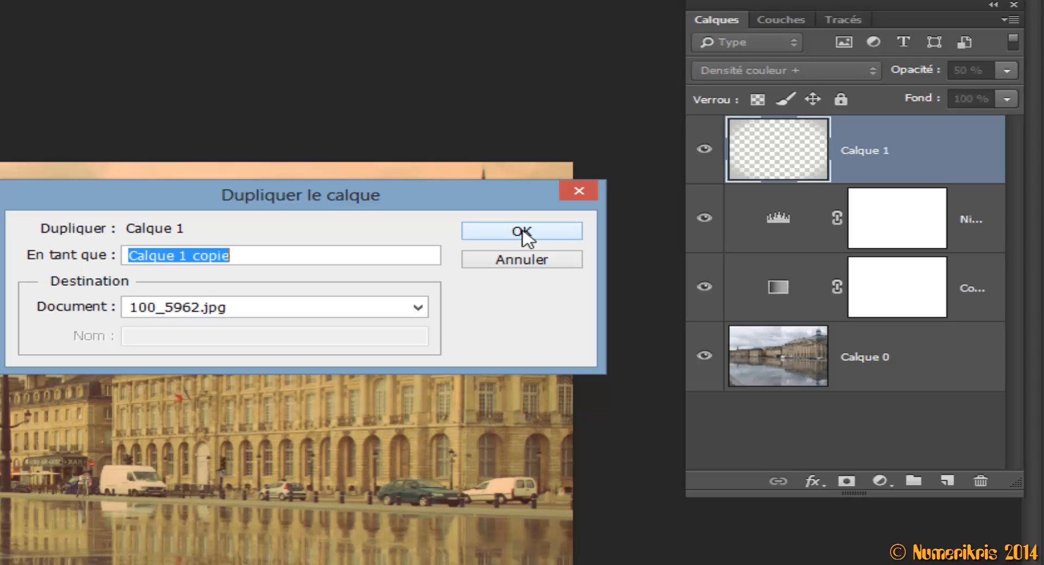
left_click(522, 231)
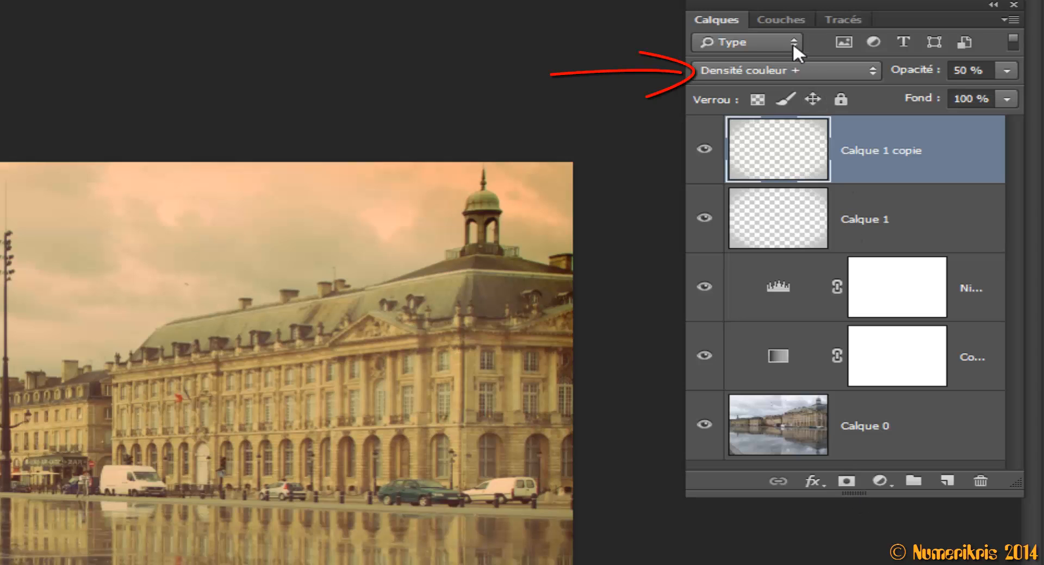
- Set the duplicated layer's blend mode to Produit and its opacity to 100 %, and select the original Calque 1
left_click(787, 72)
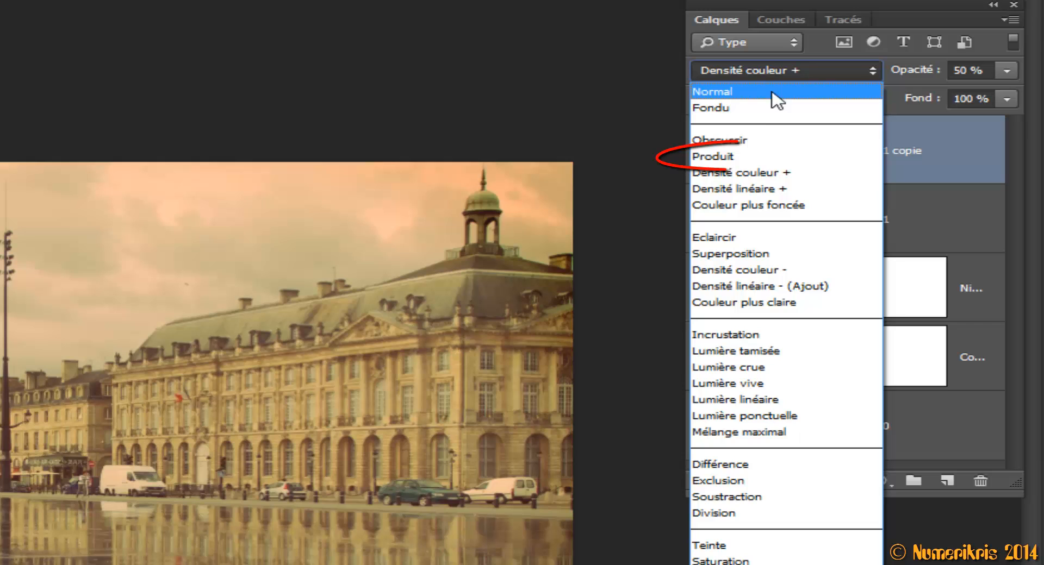
left_click(757, 156)
left_click(1006, 71)
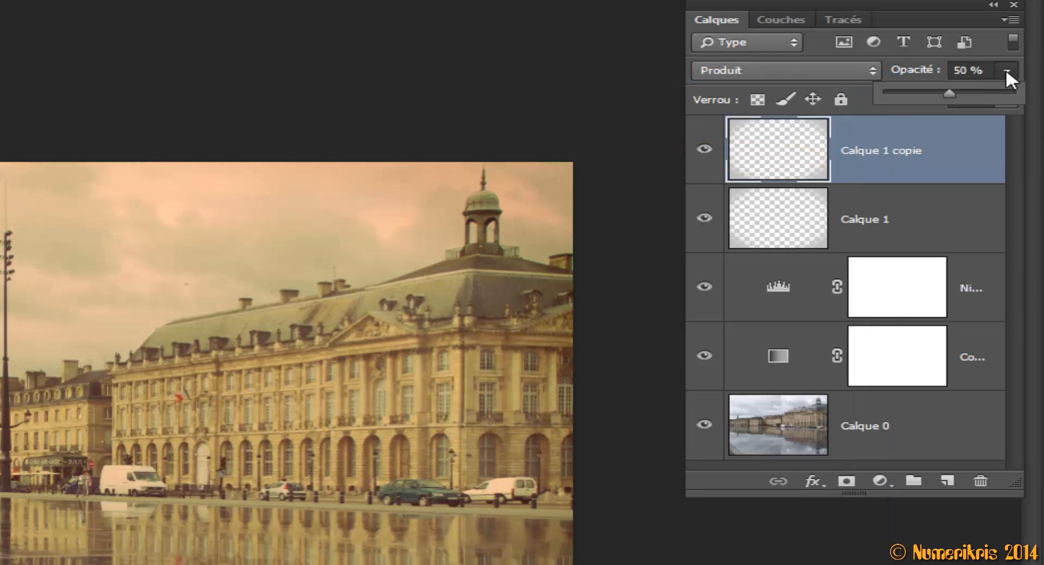
left_click_drag(947, 94, 1014, 94)
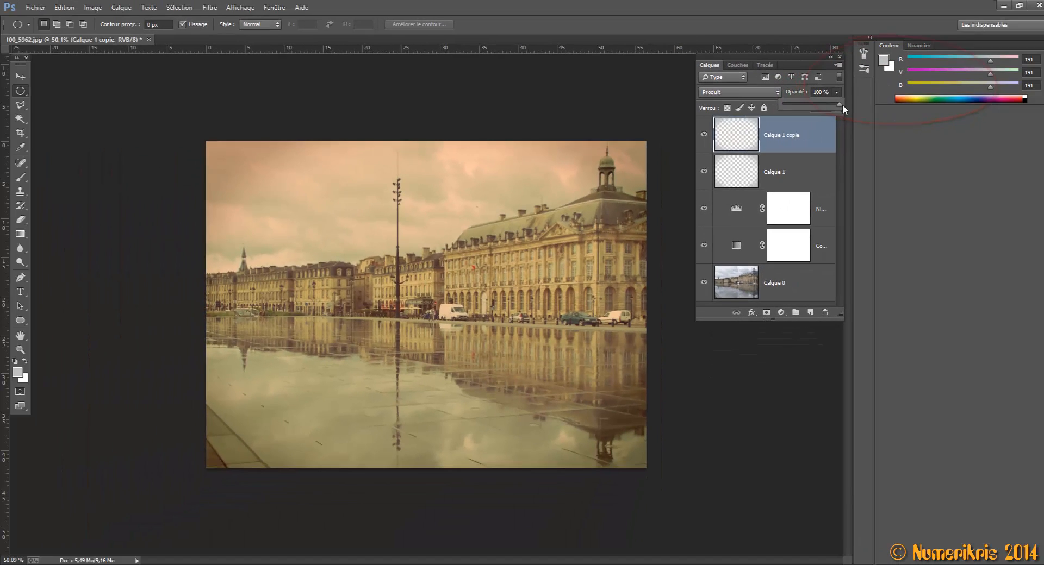
left_click(797, 183)
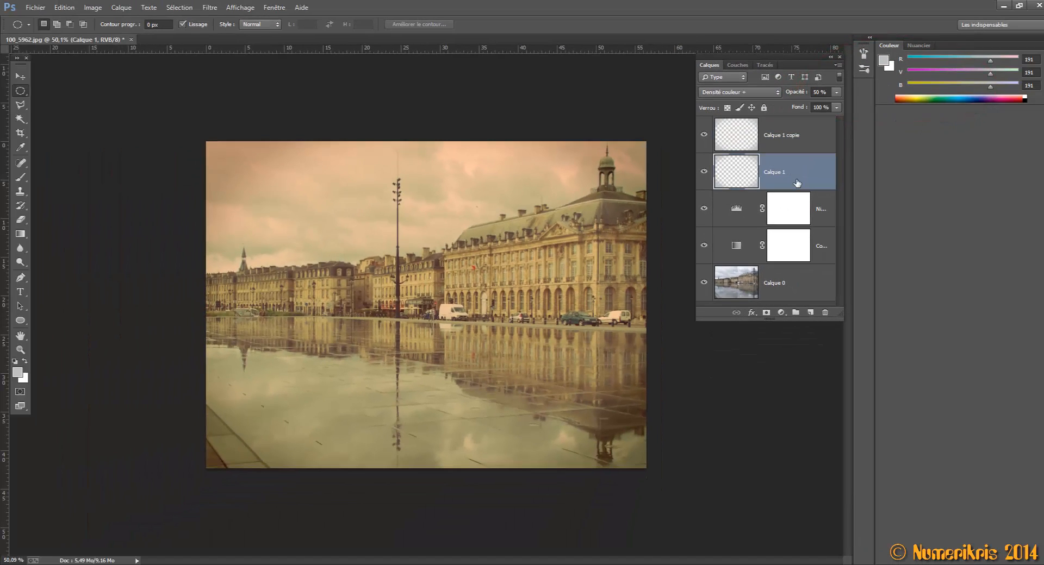